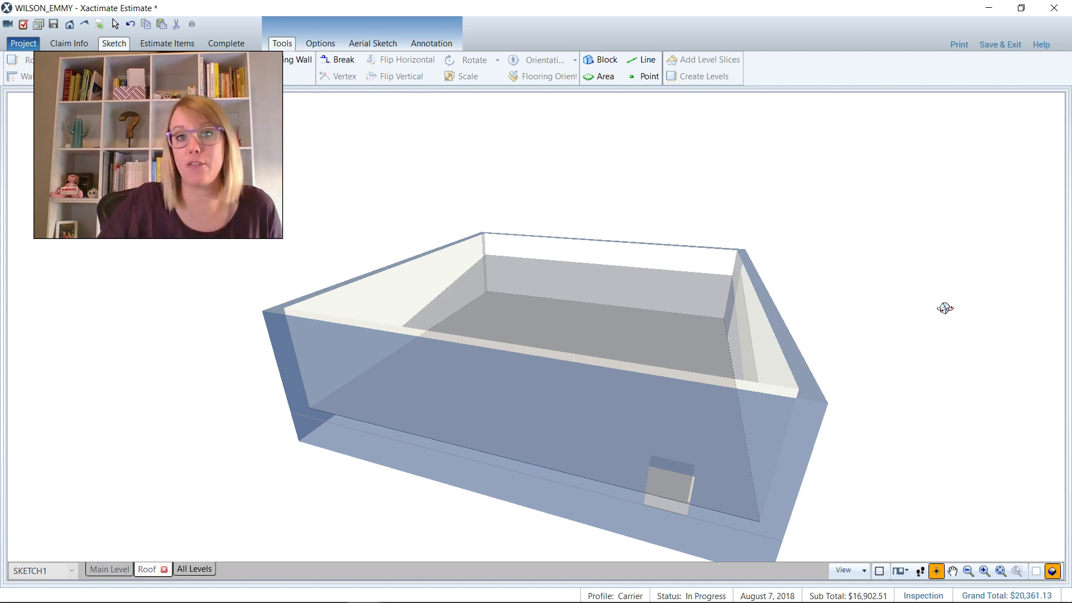
Examine the sketched roof and its parapet walls in 3D from several sides, including the wall opening.
drag(945, 306, 768, 330)
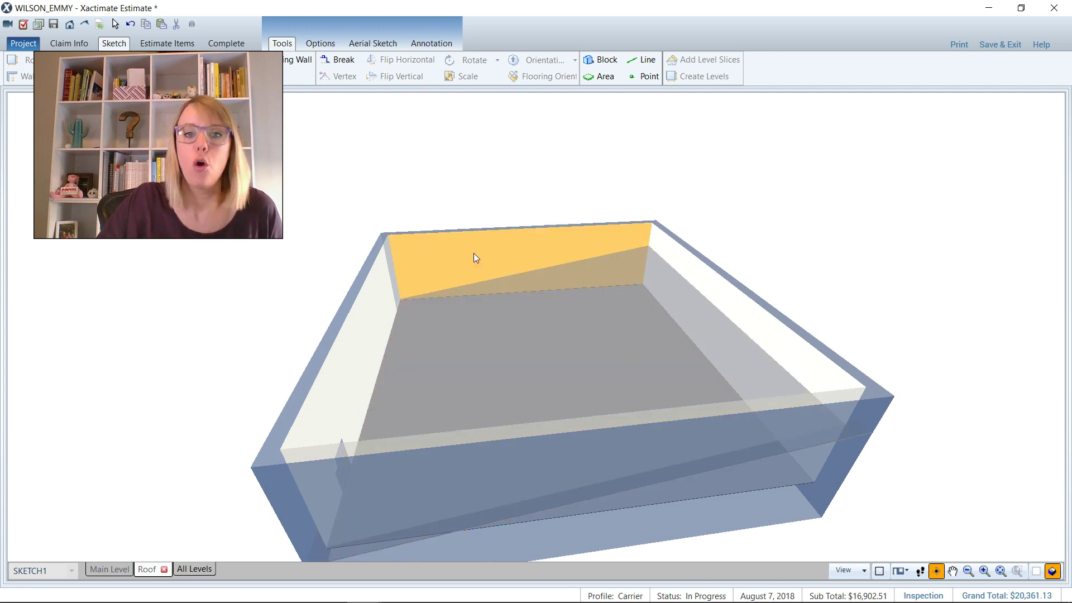
drag(796, 288, 941, 191)
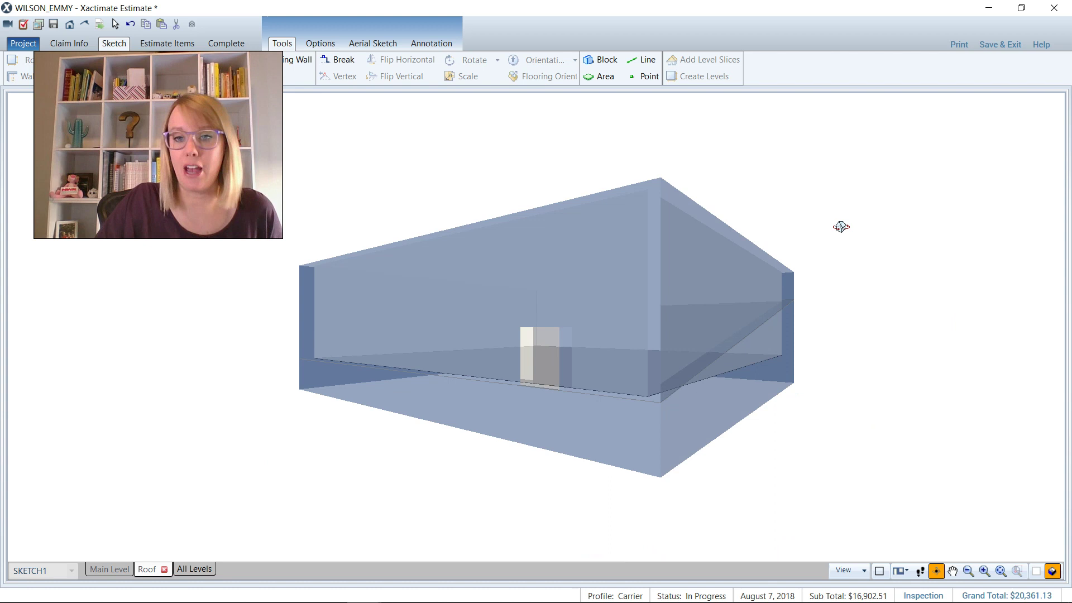
drag(840, 225, 412, 307)
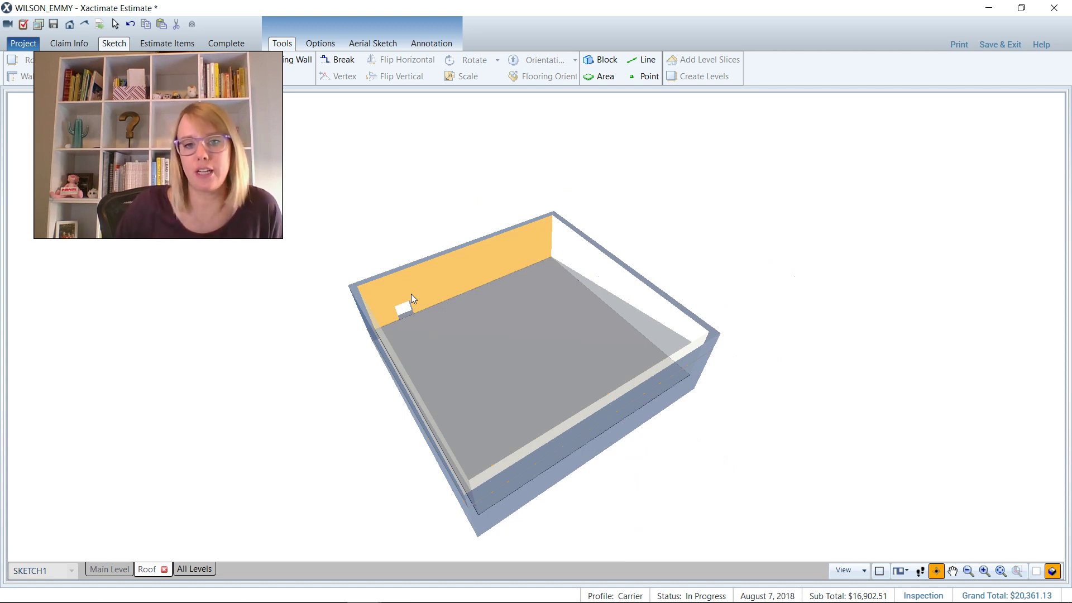
drag(435, 296, 328, 292)
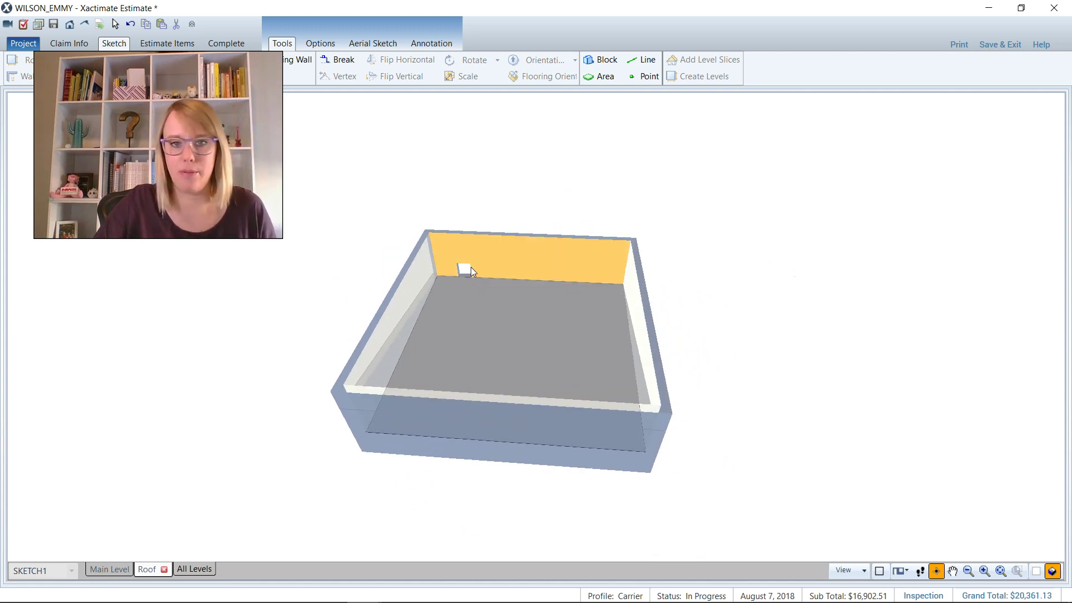
drag(507, 255, 624, 282)
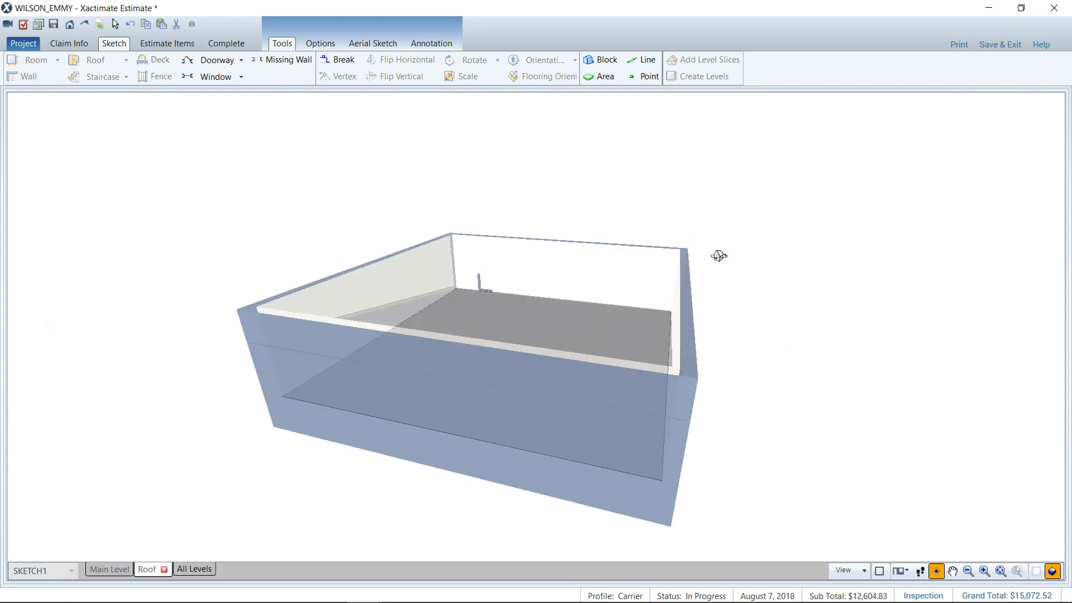
drag(718, 256, 486, 268)
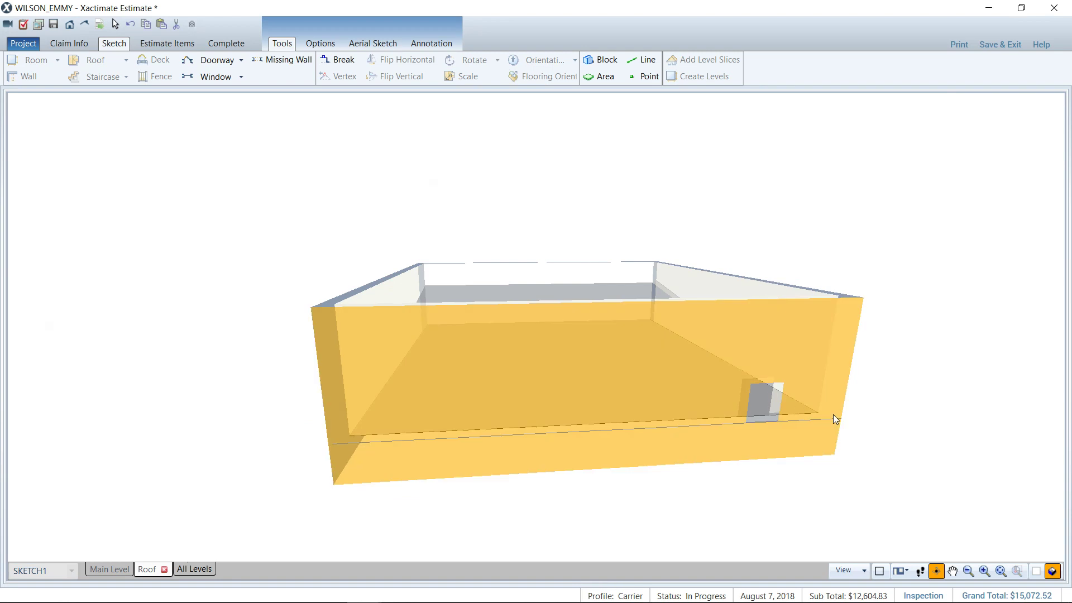
Delete the existing roof and parapet walls from the Roof level's plan.
key(F3)
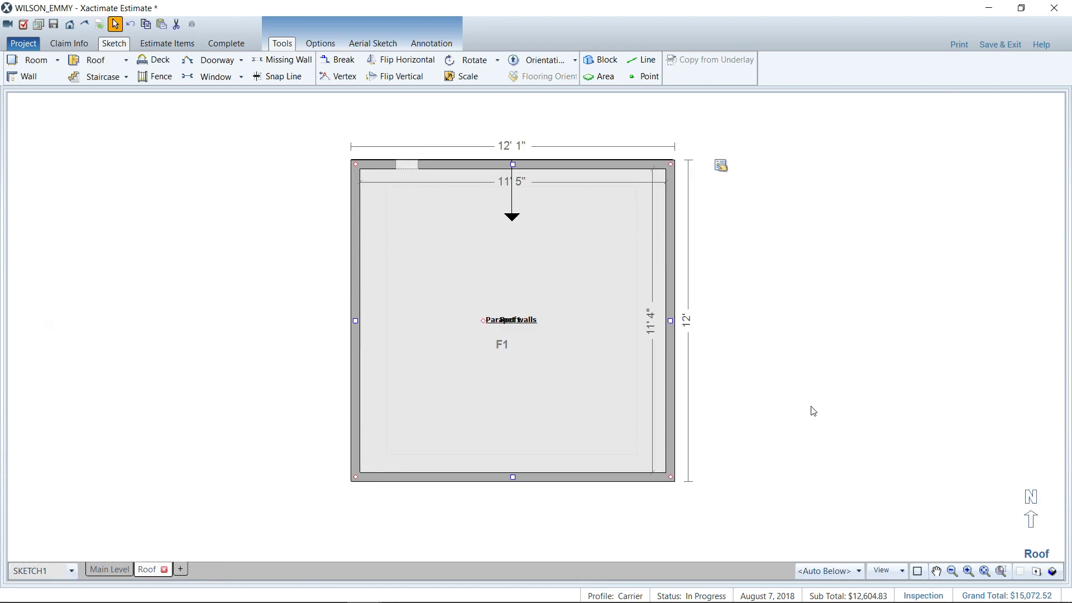
mouse_move(232, 194)
mouse_down()
mouse_move(834, 519)
mouse_move(903, 536)
mouse_up()
key(Delete)
drag(202, 270, 947, 458)
key(Delete)
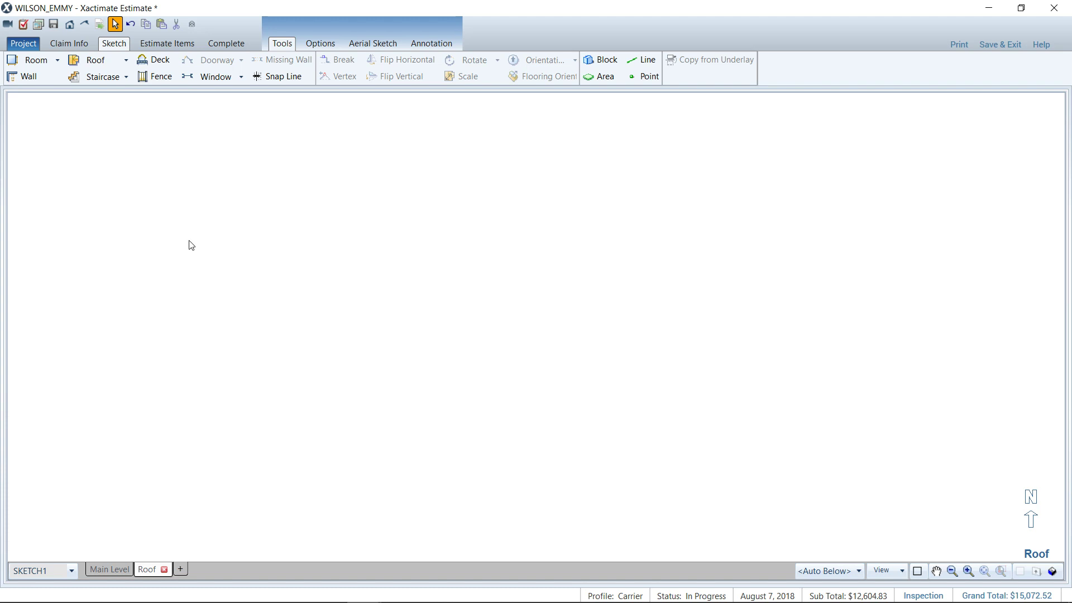
Place a 12' by 12' Flat/Shed roof on the Roof level and check its slope in 3D.
click(96, 61)
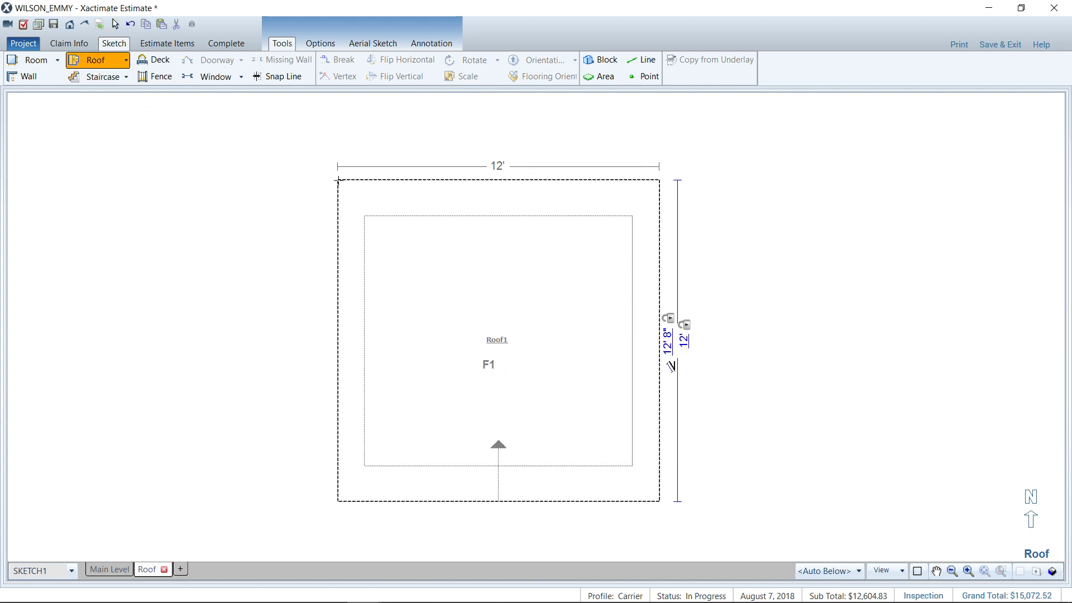
click(127, 59)
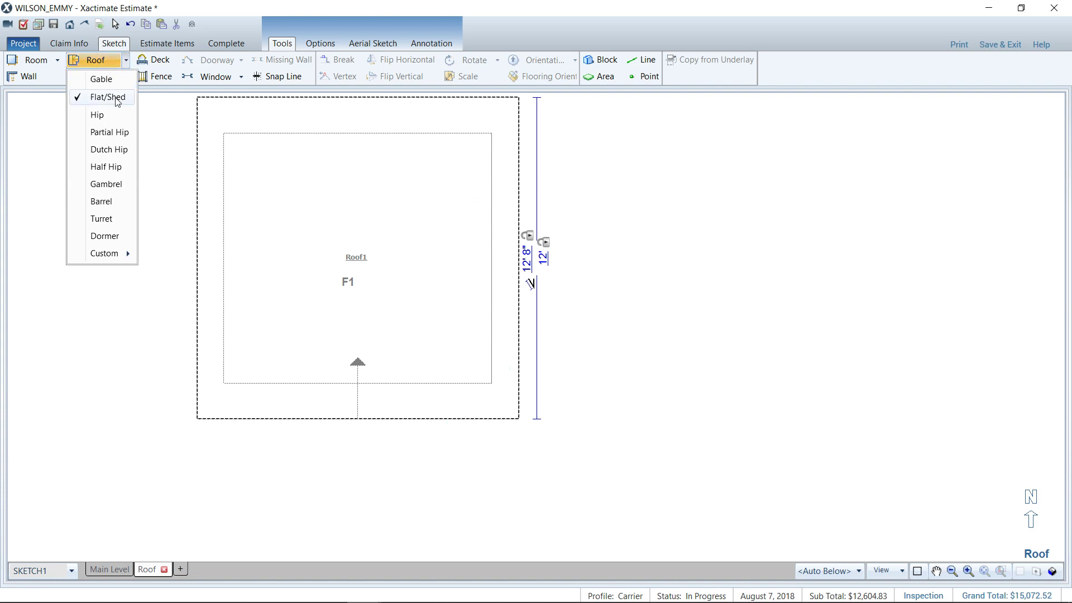
click(107, 98)
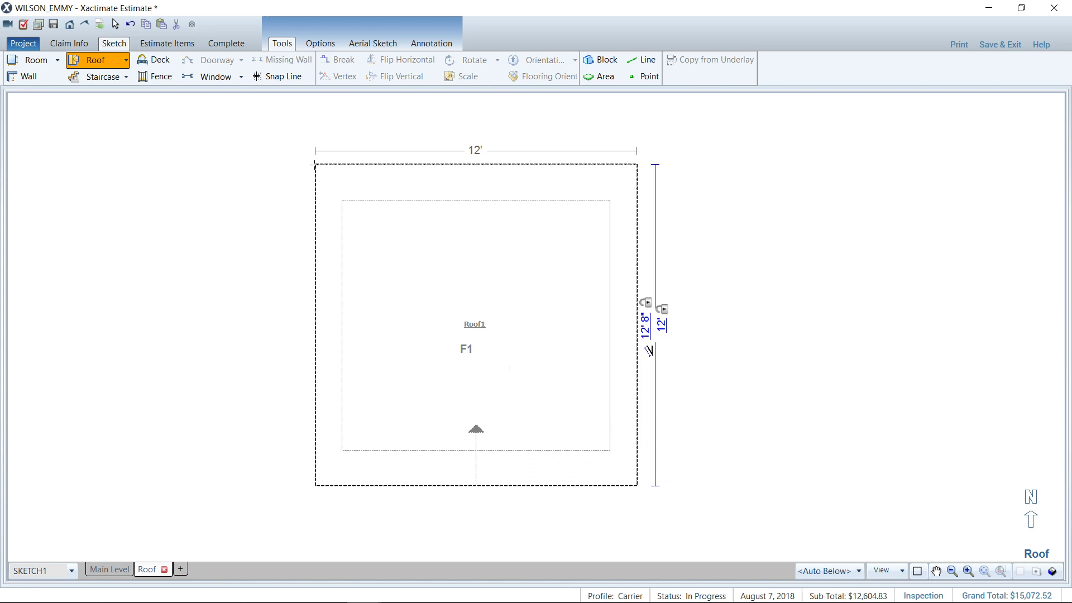
click(314, 164)
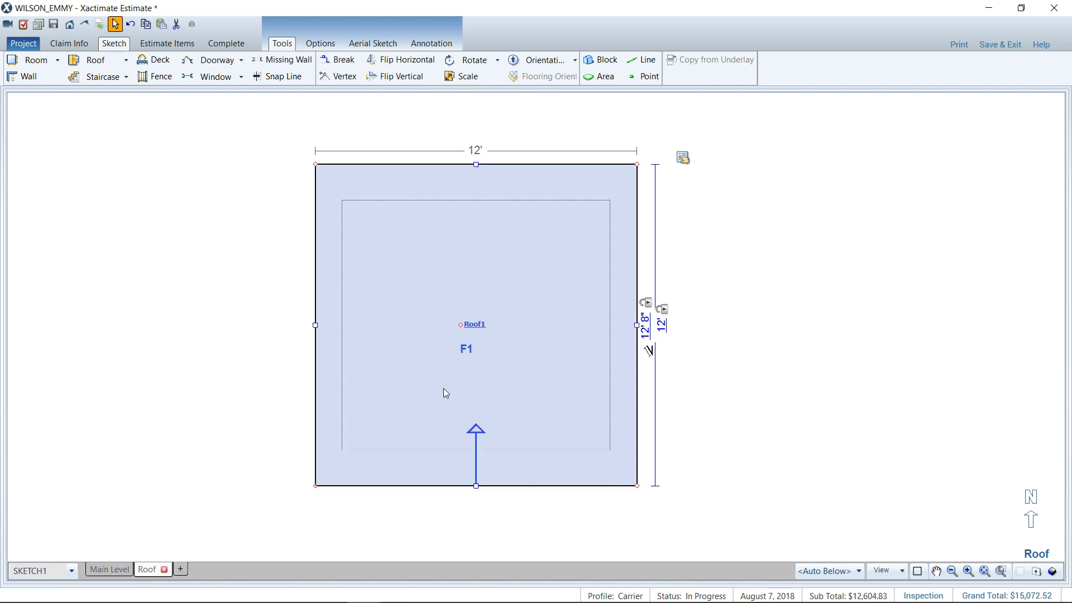
click(468, 464)
key(F8)
scroll(427, 398, down, 4)
drag(426, 400, 405, 263)
key(F12)
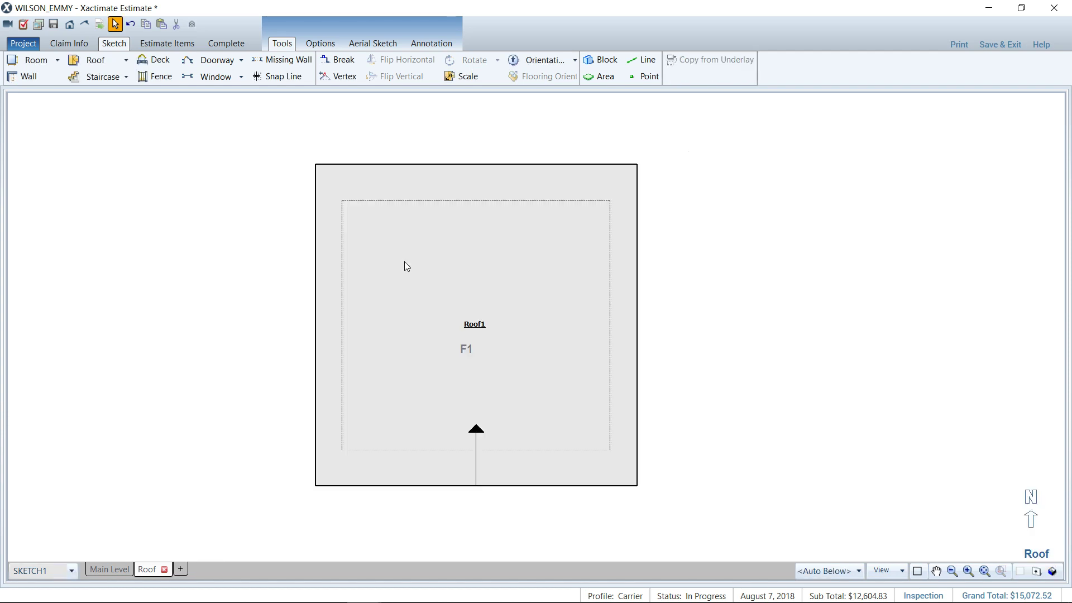
Set the roof's slope orientation to the east edge and check it in 3D.
click(494, 425)
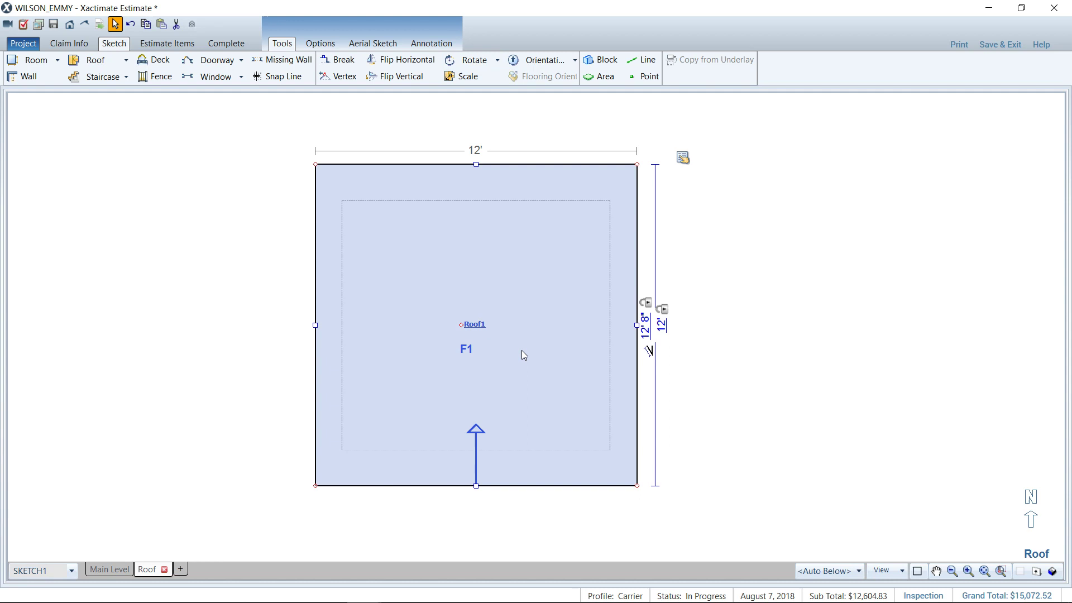
click(537, 60)
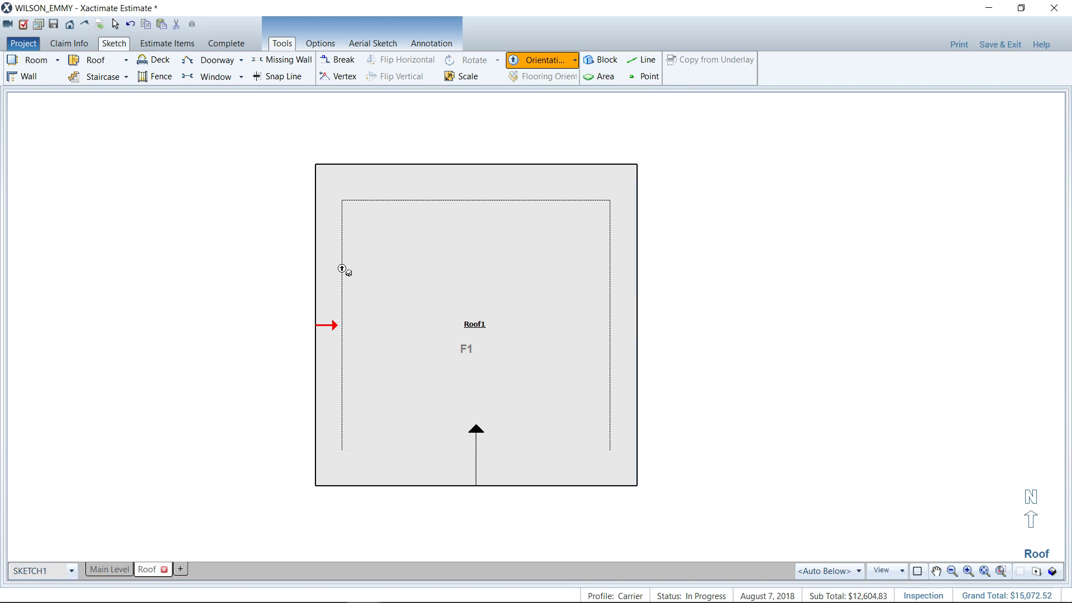
click(622, 296)
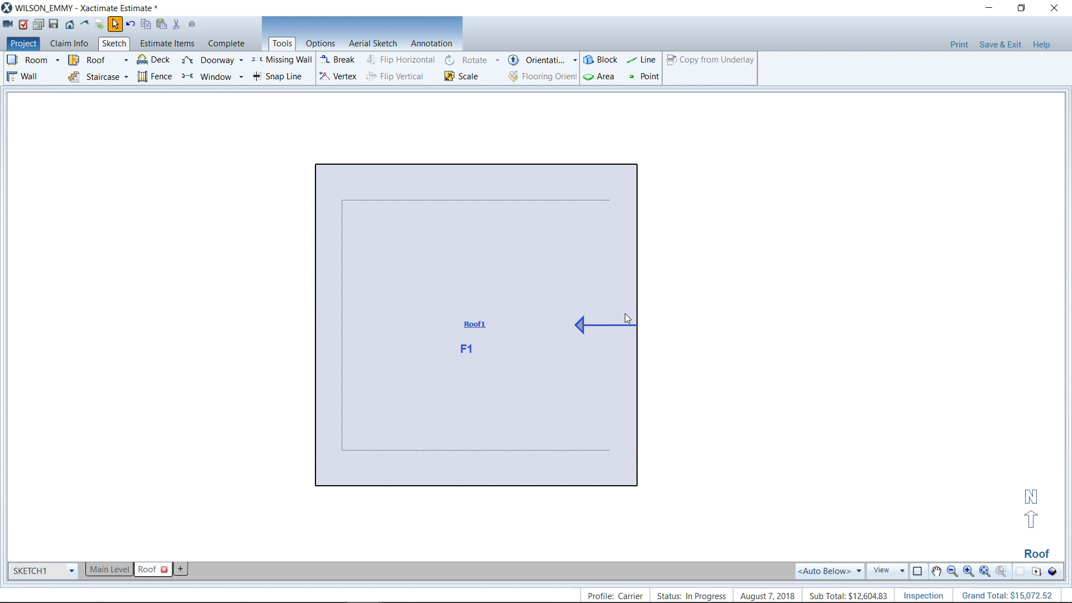
key(F8)
mouse_move(645, 380)
mouse_down()
mouse_move(647, 190)
mouse_move(648, 242)
mouse_up()
key(F3)
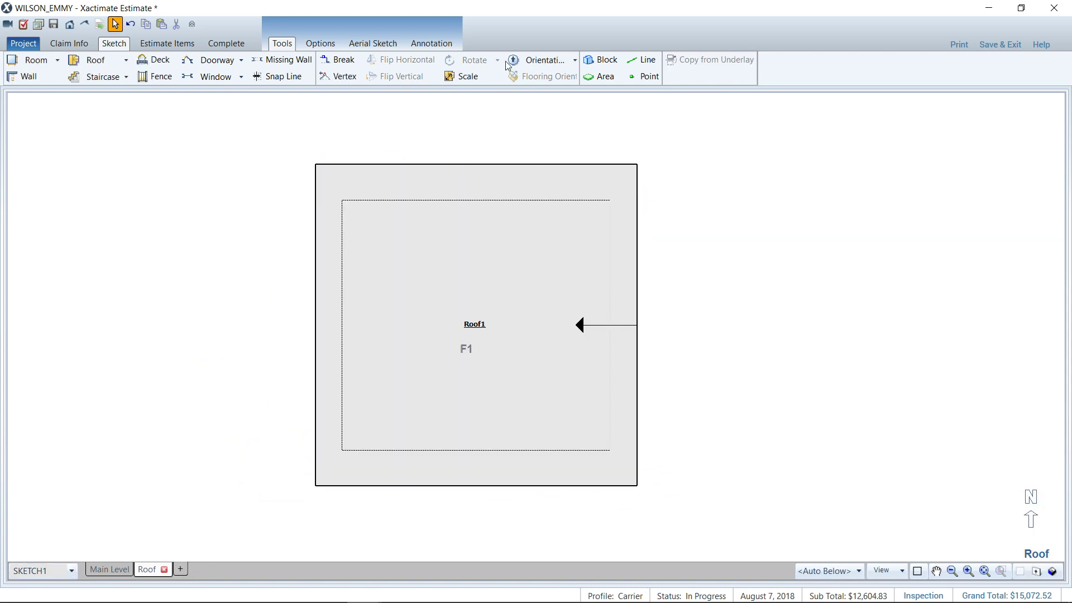
Set the roof's slope orientation to the north edge so the arrow points south.
click(542, 62)
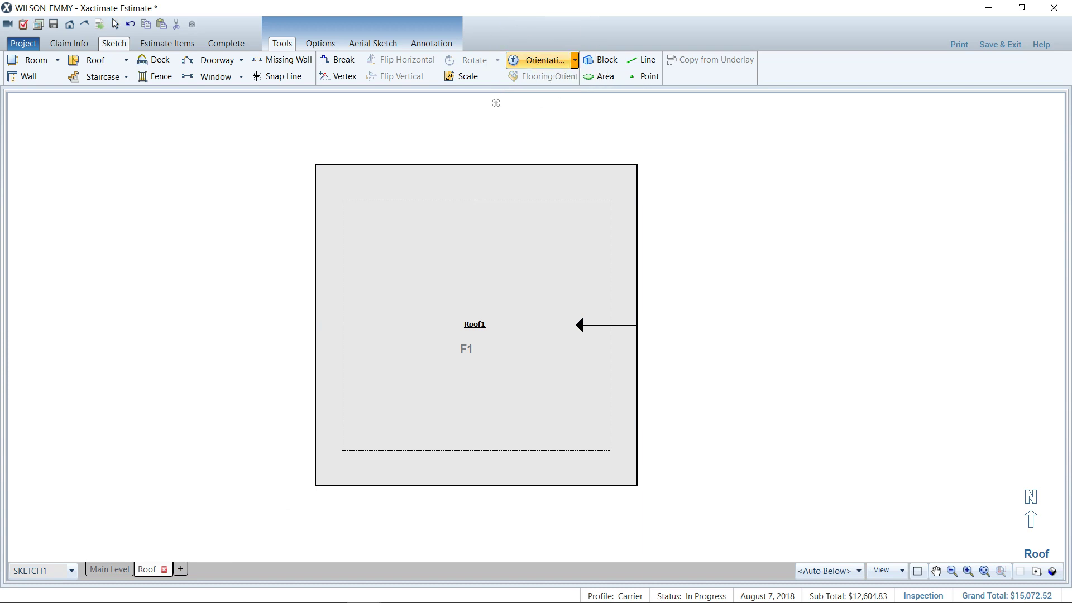
click(478, 172)
click(181, 195)
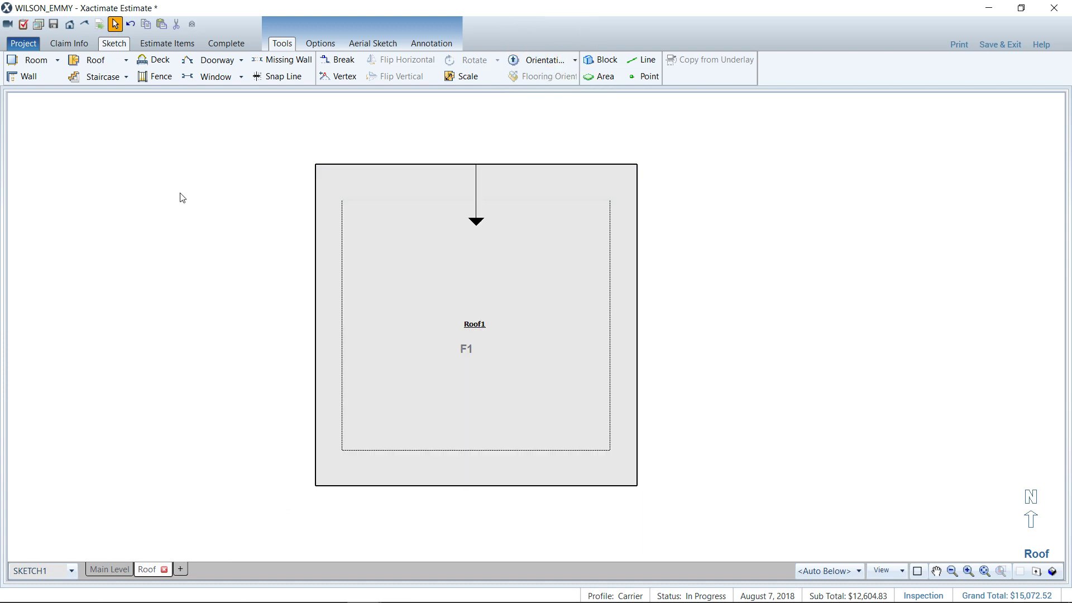
Set the roof's east-west length to 45'.
click(505, 304)
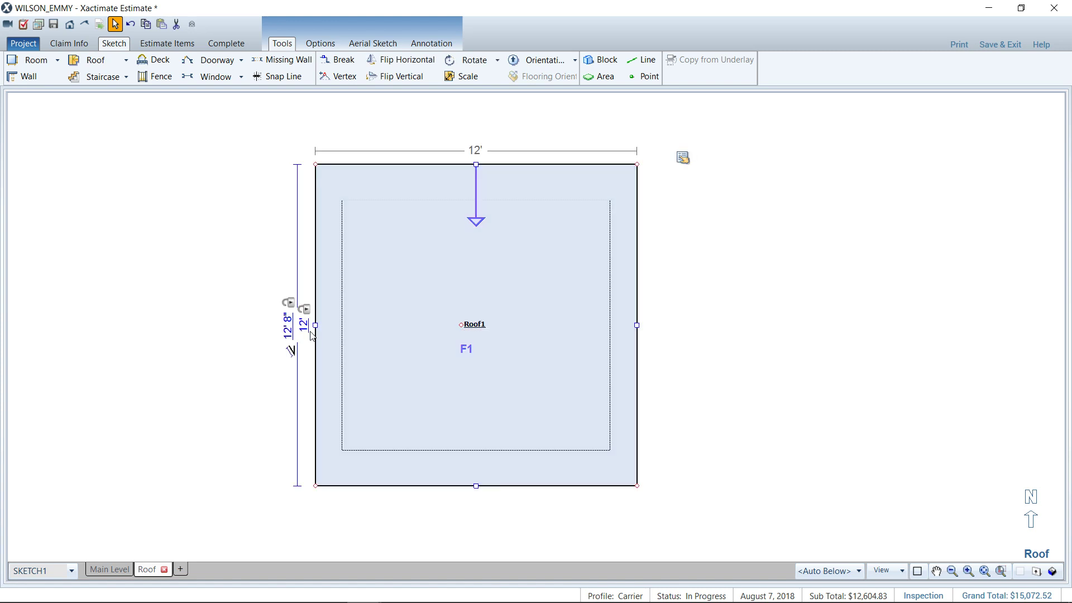
click(314, 335)
click(476, 152)
text(45)
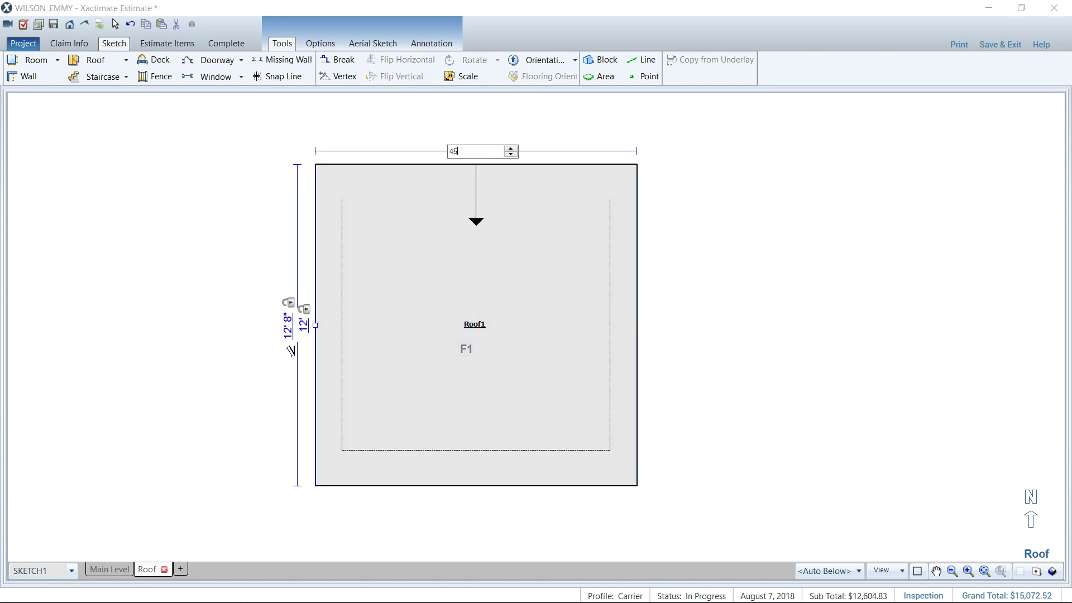
key(Return)
click(424, 252)
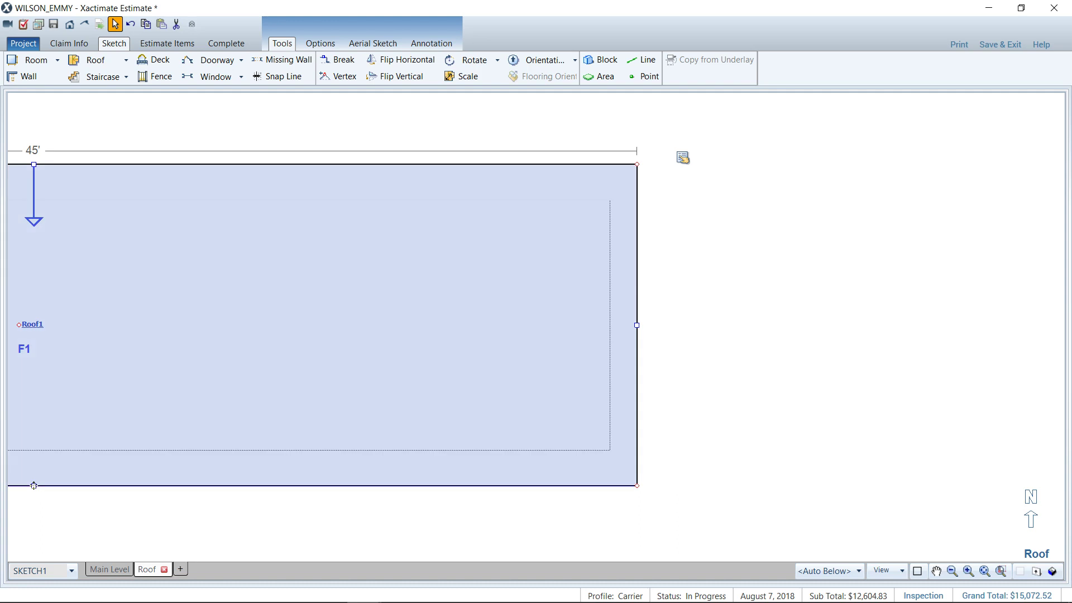
Set the roof's north-south span to 30'.
click(51, 486)
scroll(258, 393, down, 3)
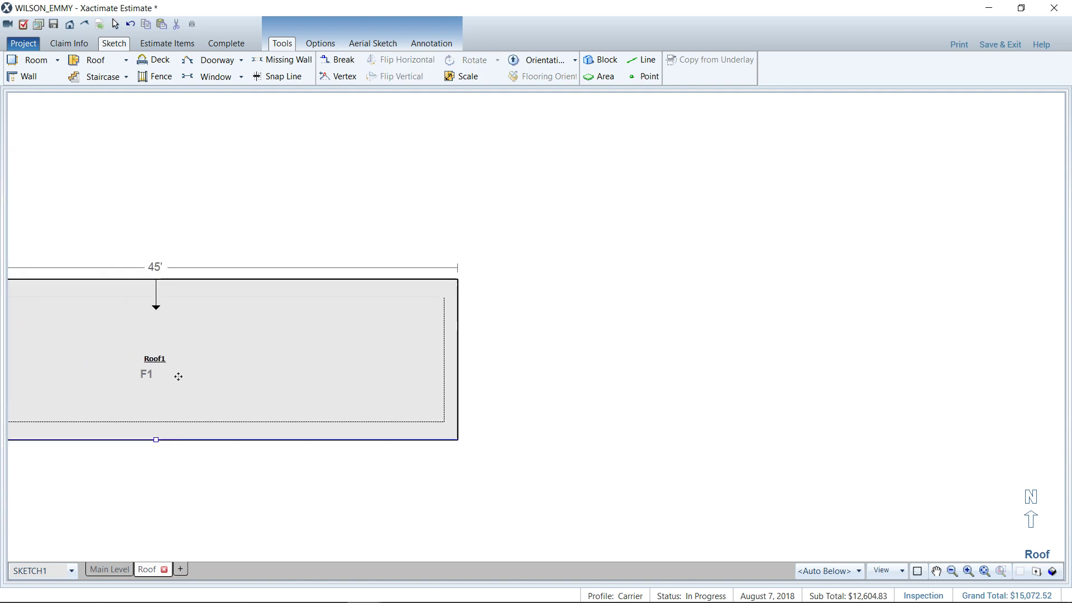
drag(170, 479, 427, 464)
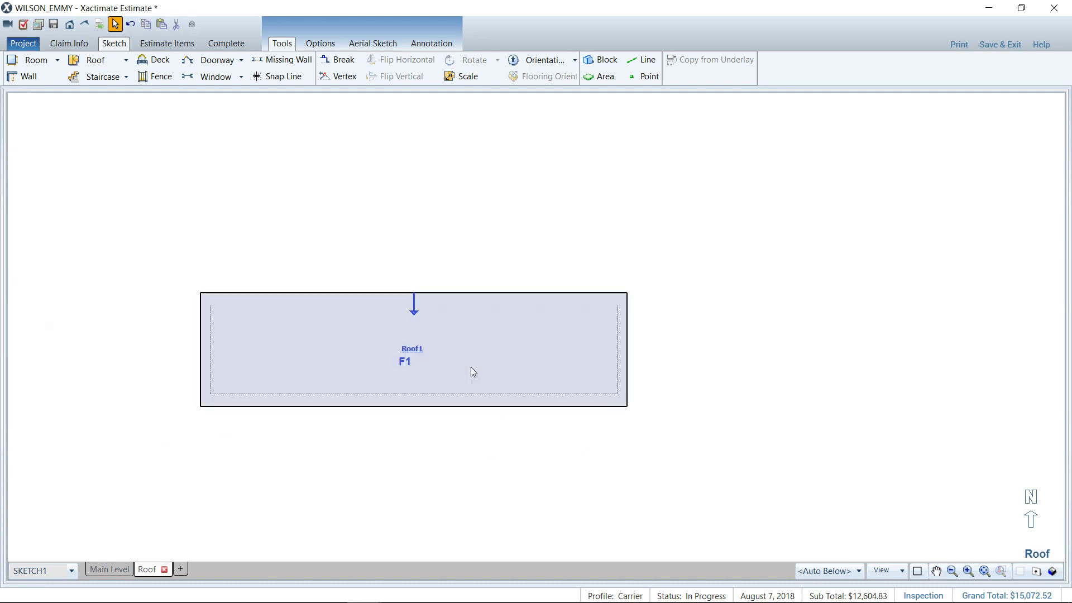
click(471, 366)
click(414, 406)
click(190, 350)
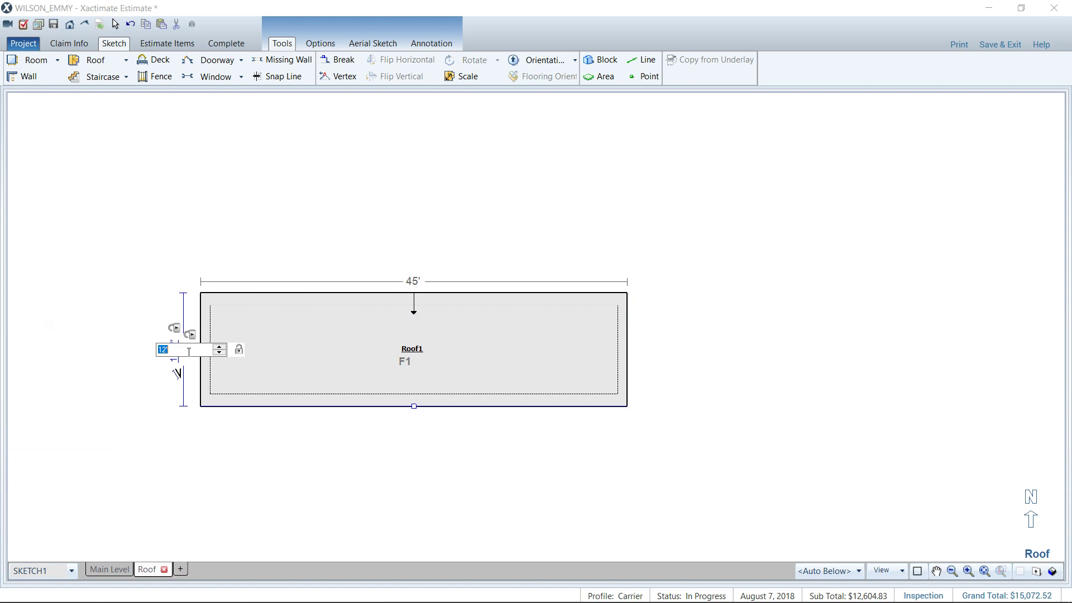
key(Return)
click(410, 429)
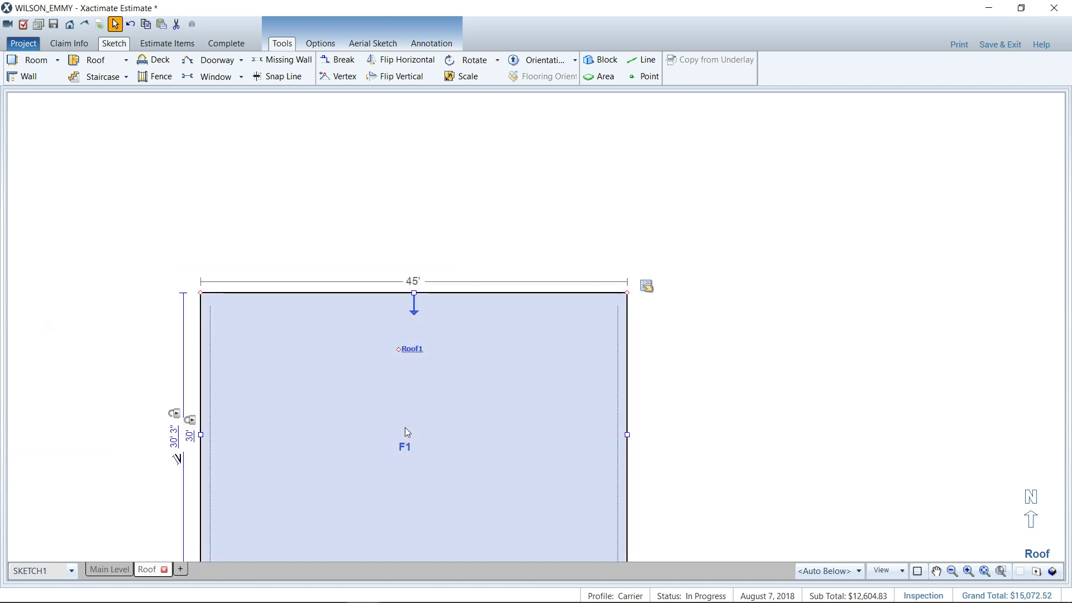
middle_click(404, 426)
scroll(590, 368, down, 1)
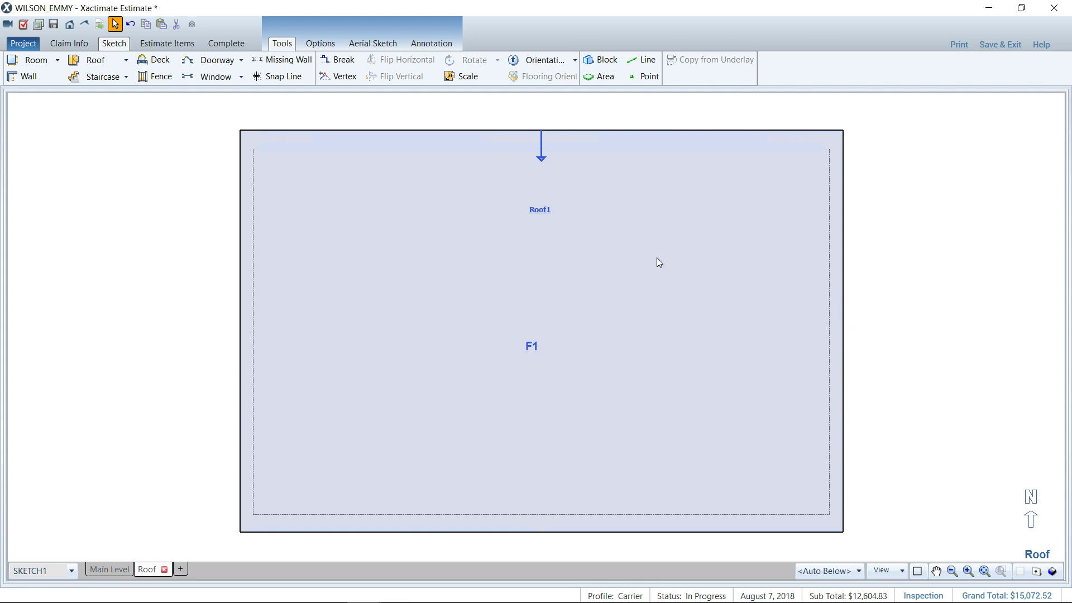
Try a slope rise of .5 in the roof's properties and settle on a rise of 1" per 12.
click(656, 257)
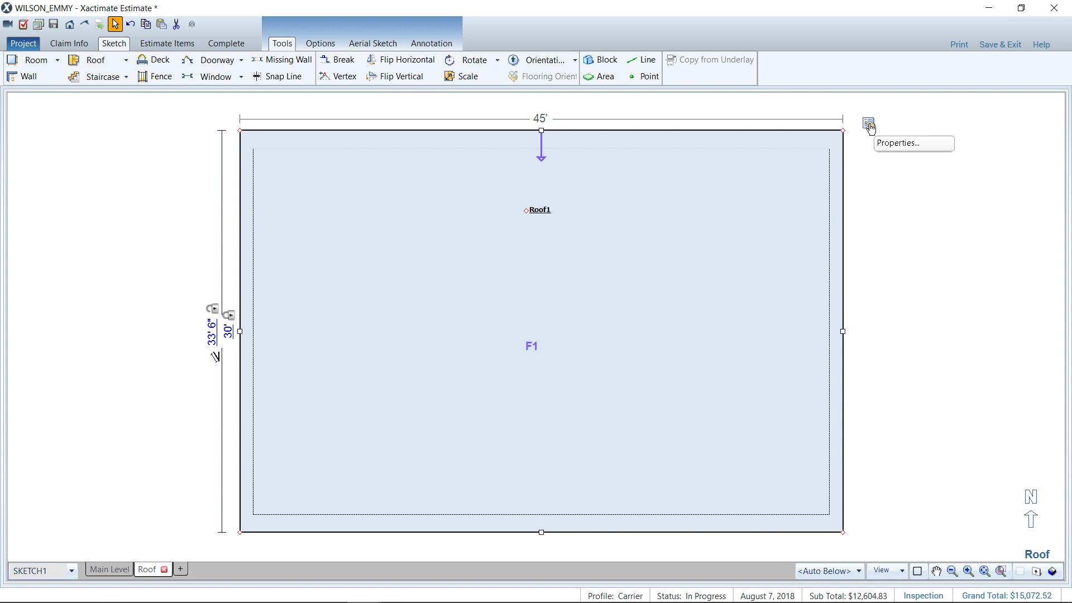
click(868, 125)
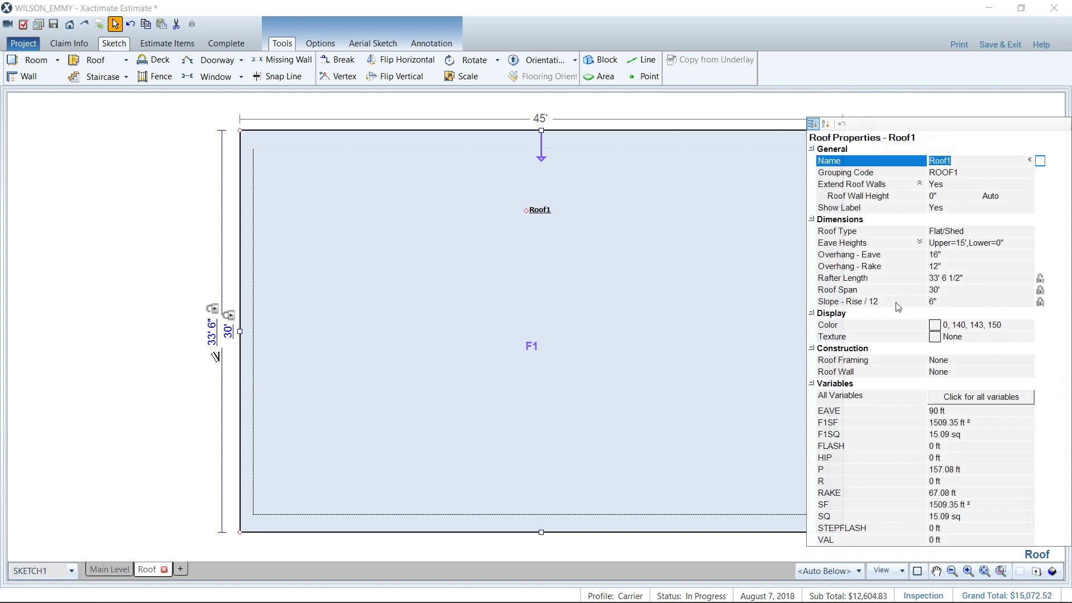
click(896, 303)
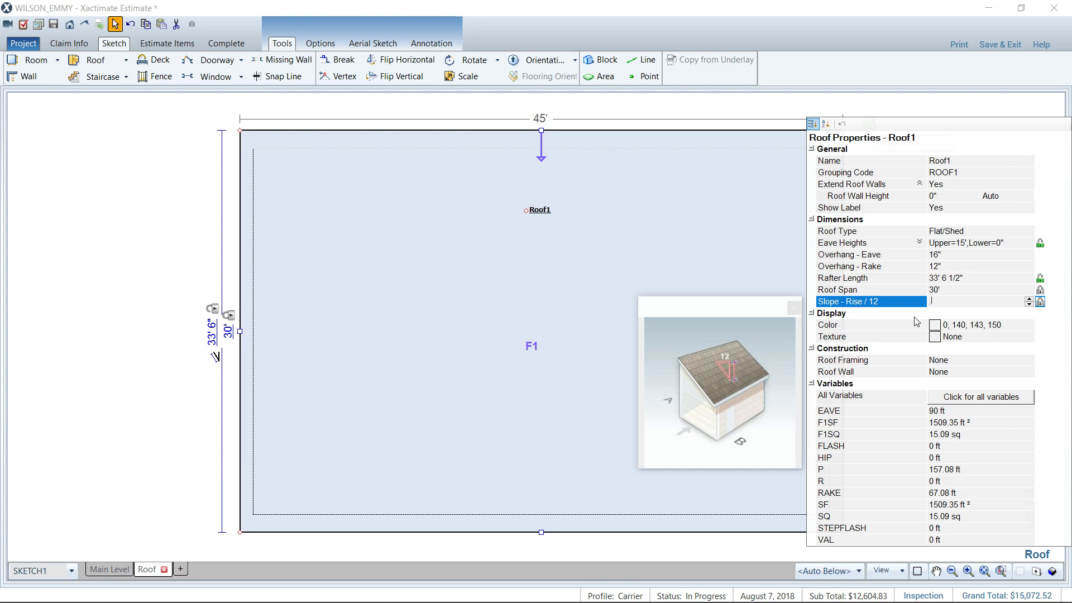
text(.5)
click(921, 314)
click(906, 302)
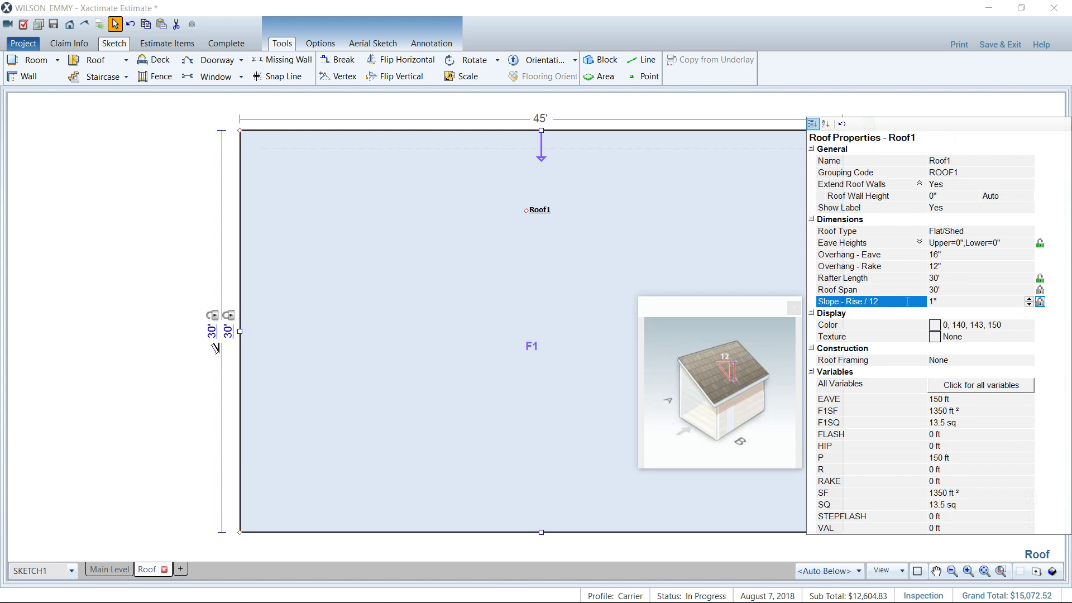
click(904, 316)
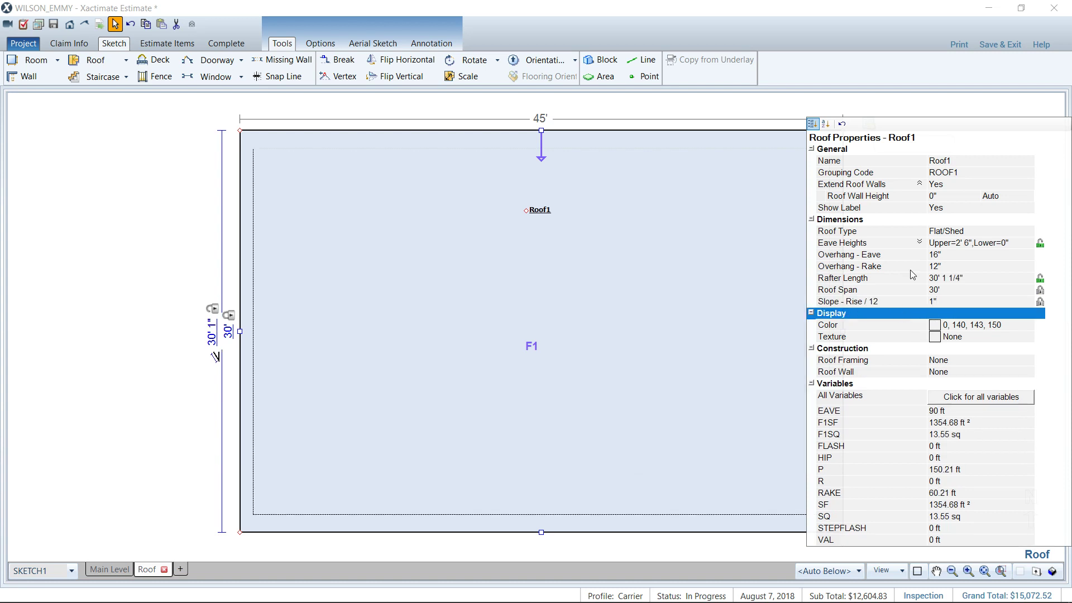
click(962, 118)
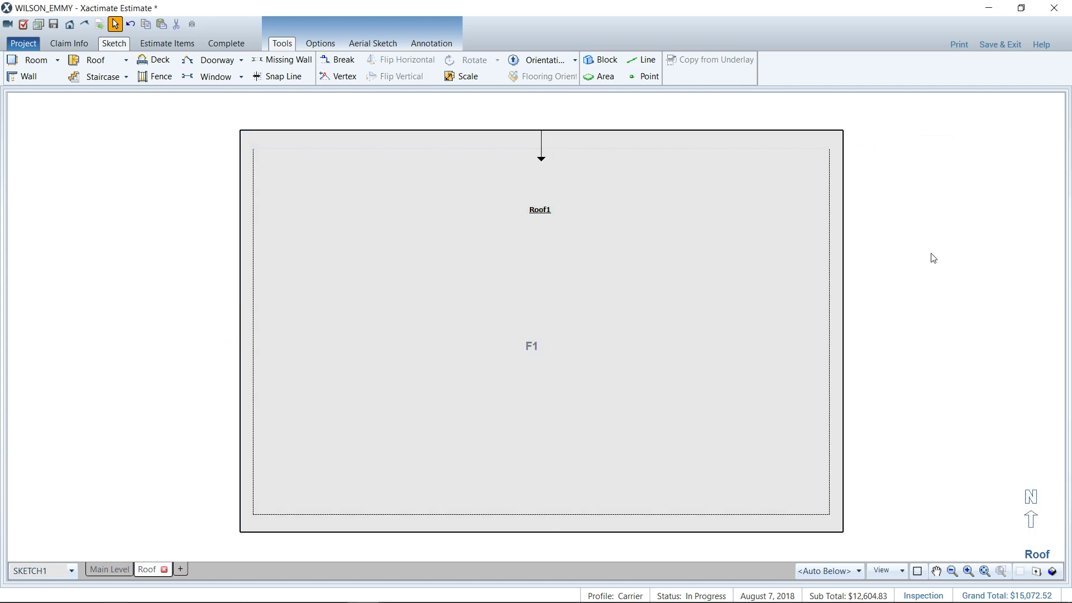
Examine the low-slope roof in 3D, including the roof wall beneath it.
key(F9)
drag(905, 374, 890, 334)
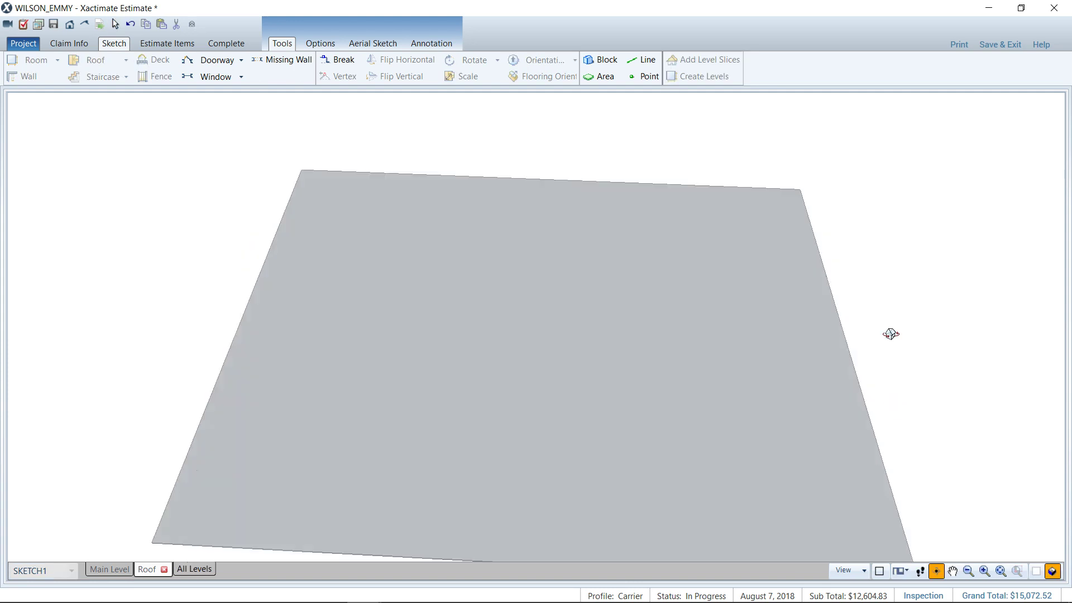
scroll(890, 334, down, 3)
drag(895, 386, 665, 233)
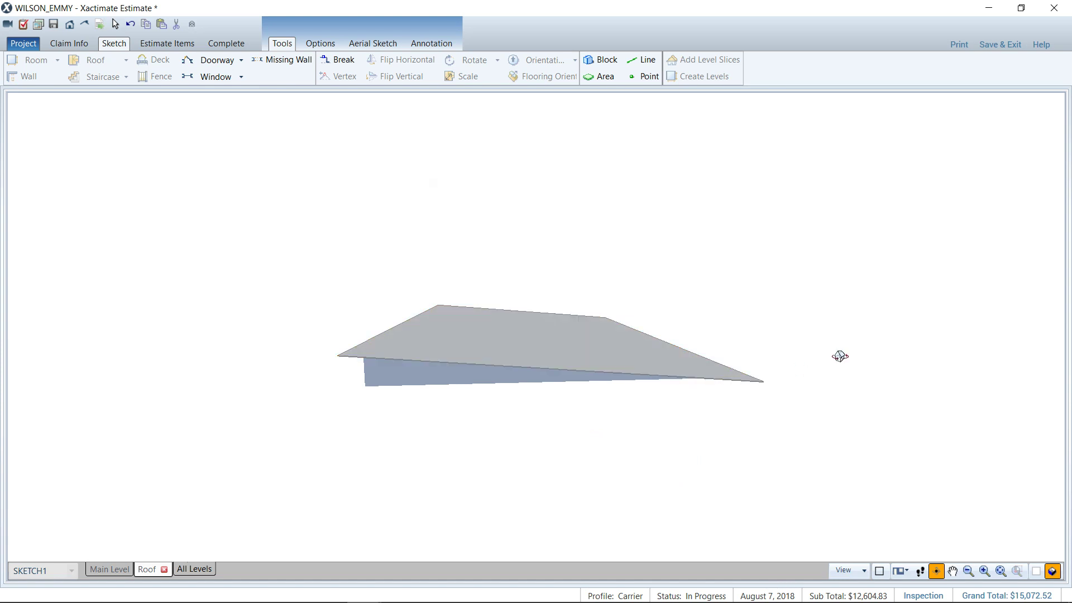
Return to the plan view, check the roof's slope rise in its properties, and look over the roof again.
key(F8)
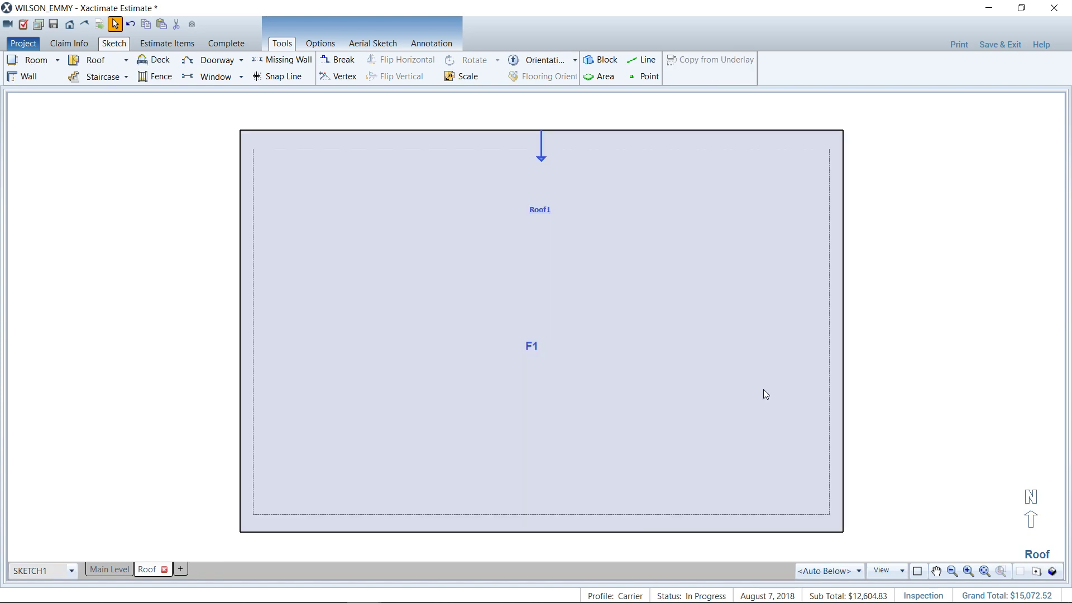
scroll(697, 338, down, 1)
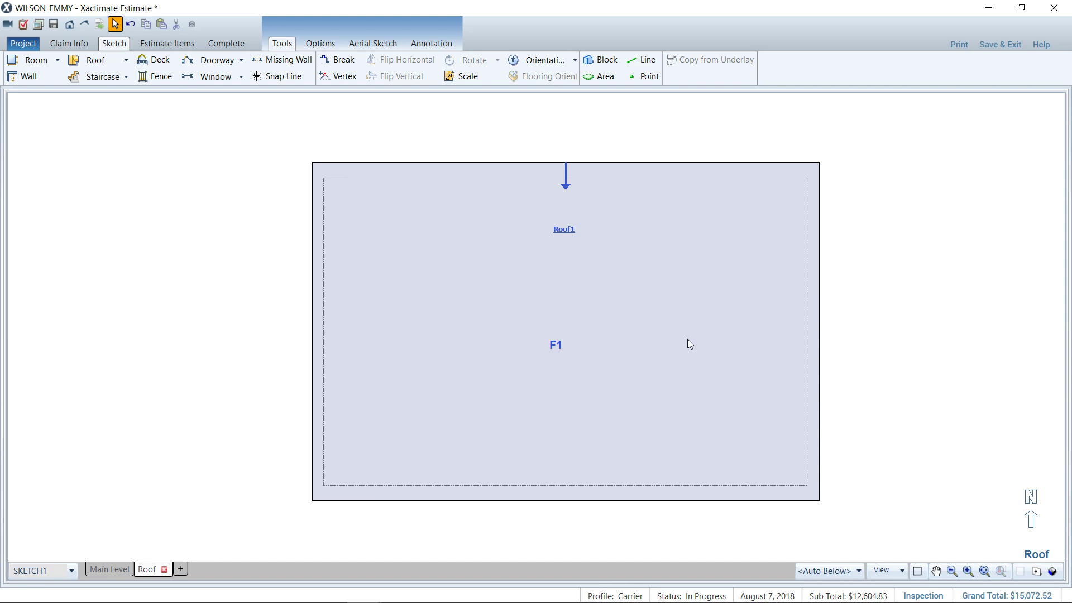
click(690, 344)
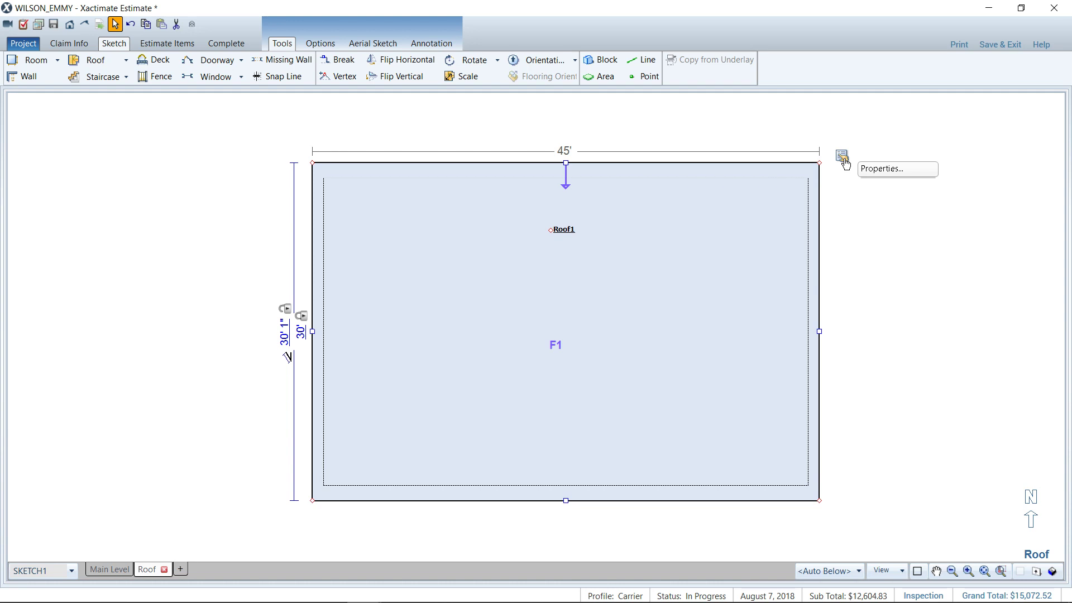
click(844, 161)
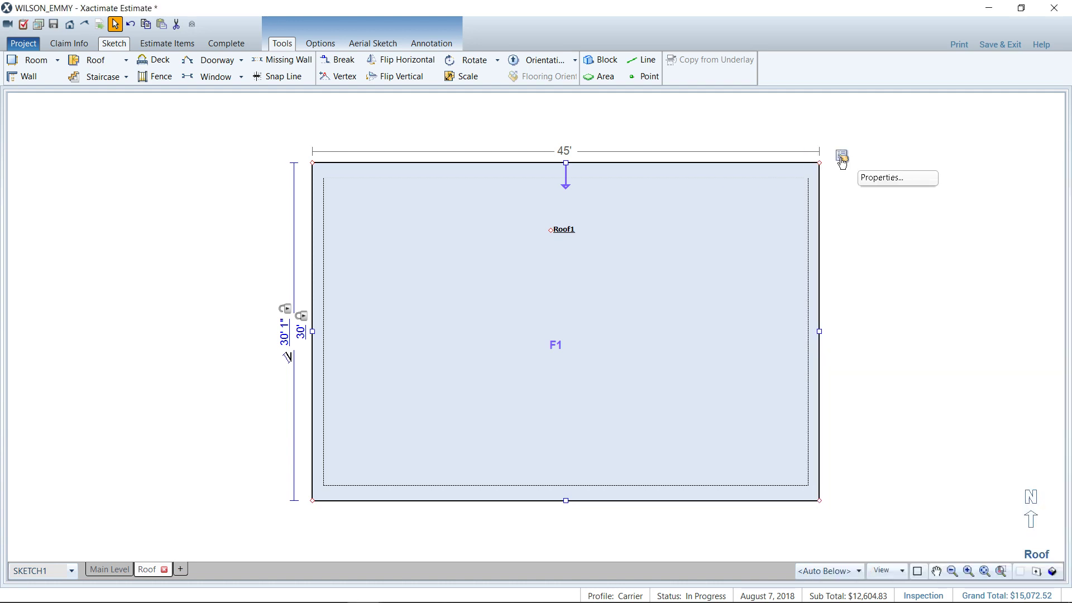
click(842, 161)
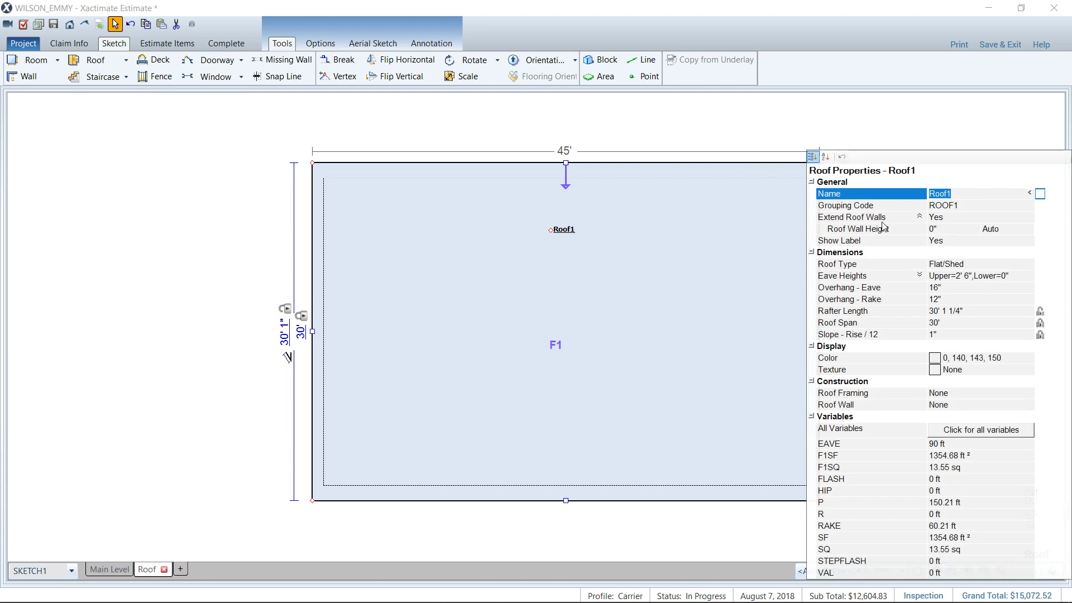
click(945, 335)
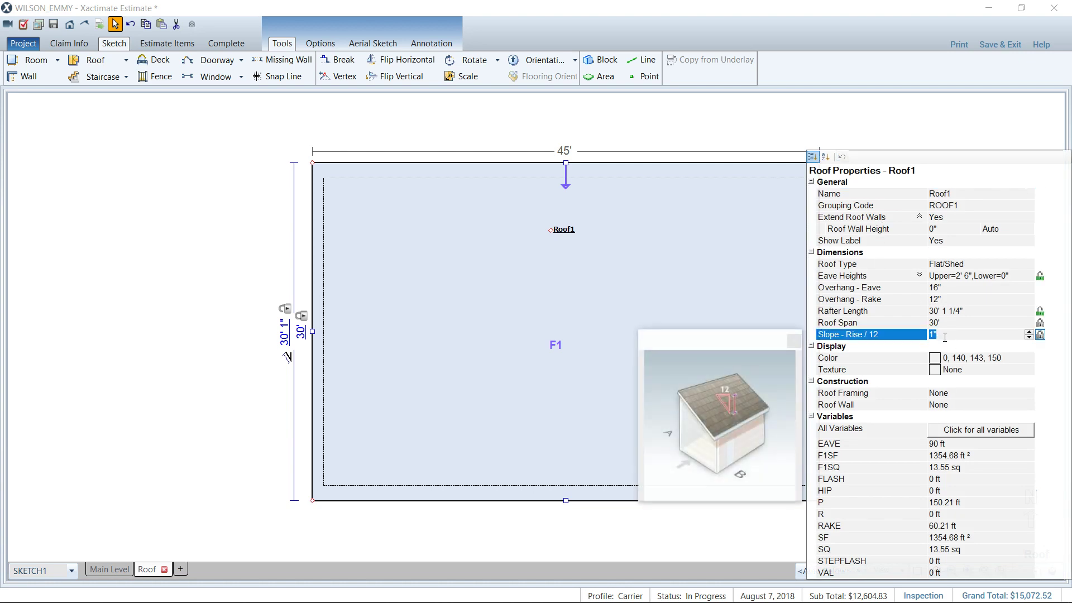
click(494, 252)
key(F6)
drag(589, 348, 598, 189)
mouse_move(623, 313)
mouse_down()
mouse_move(576, 250)
mouse_move(579, 299)
mouse_up()
key(F6)
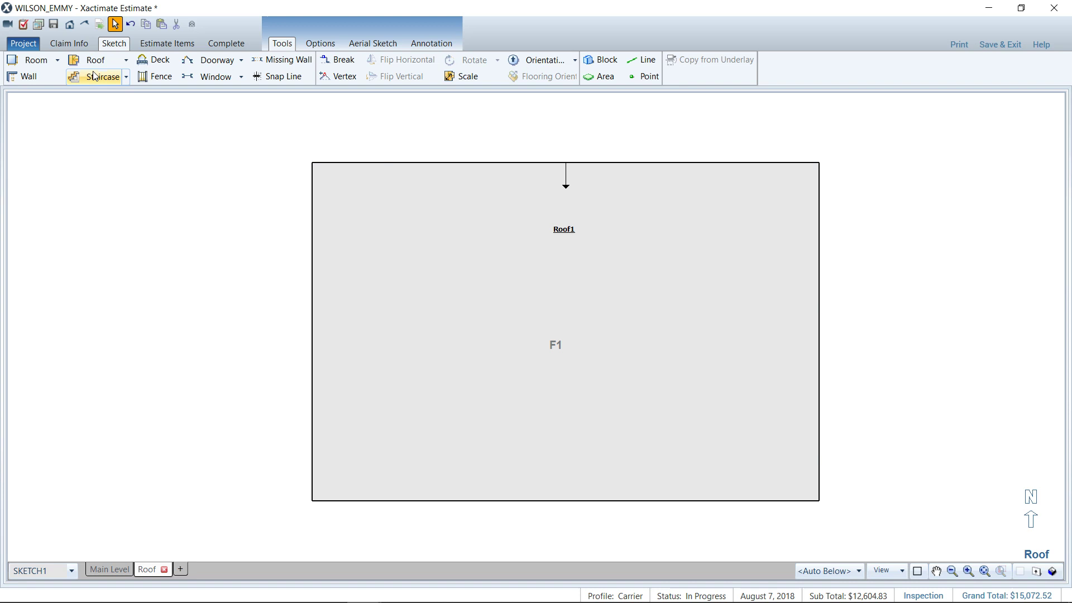
Place a room with 12' by 12' interior dimensions on the roof's northwest corner.
click(91, 60)
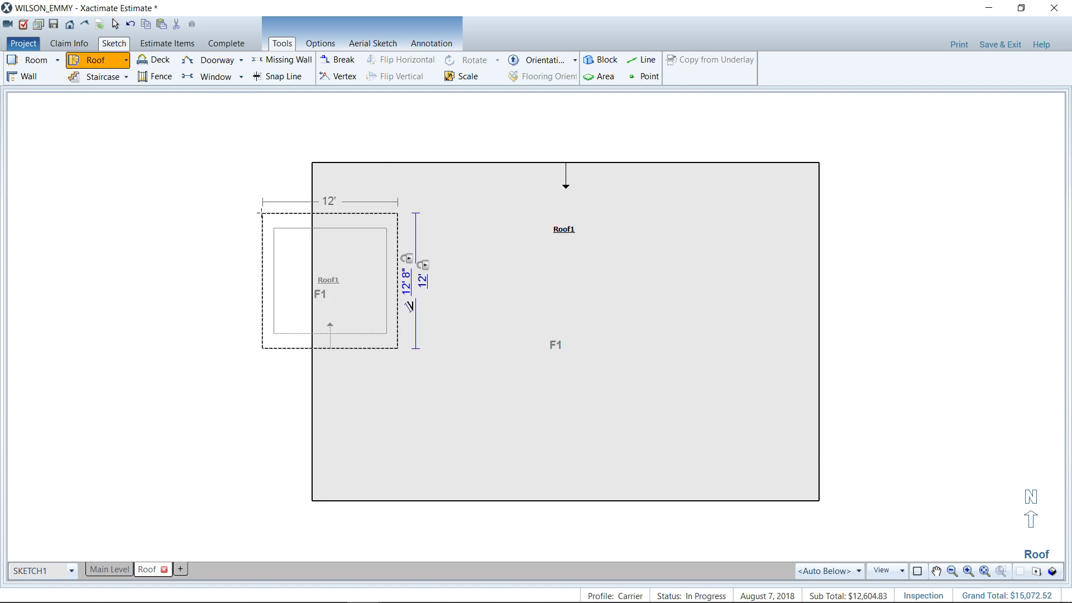
click(36, 60)
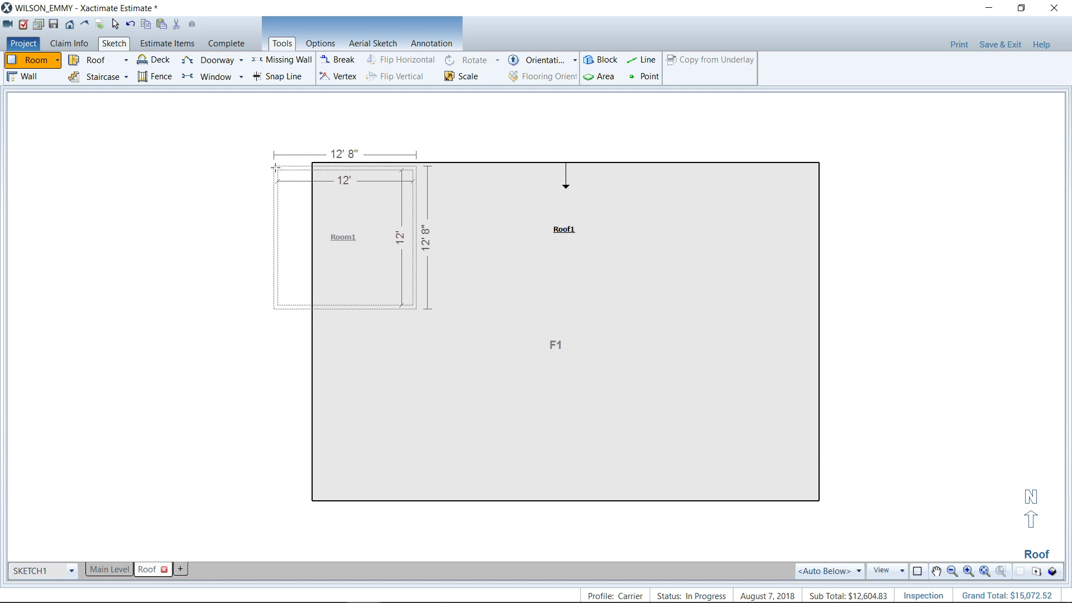
click(314, 165)
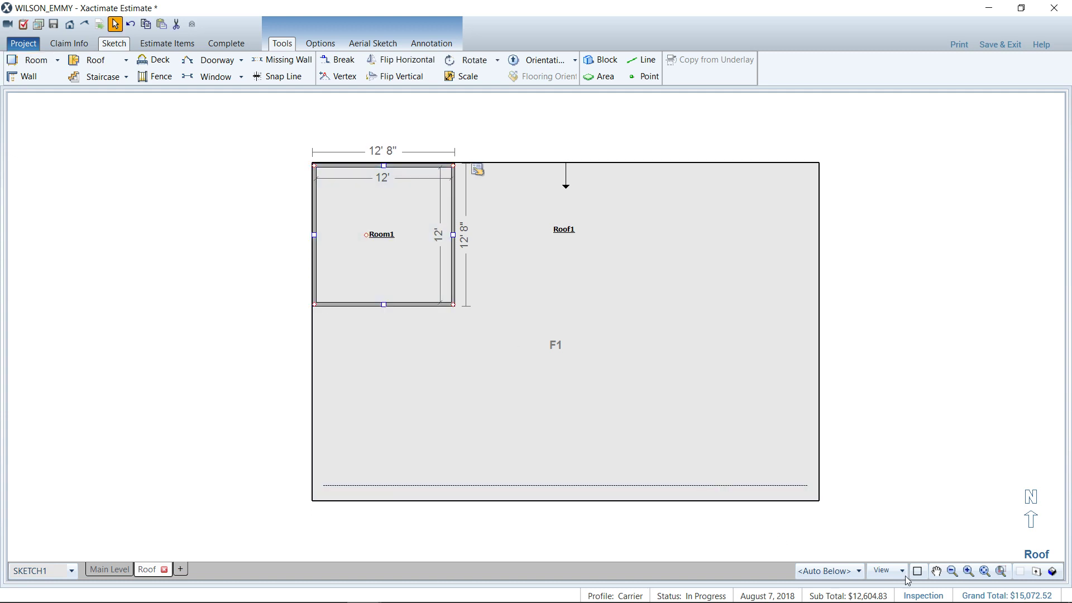
key(ctrl)
key(ctrl)
key(ctrl)
key(ctrl)
key(ctrl)
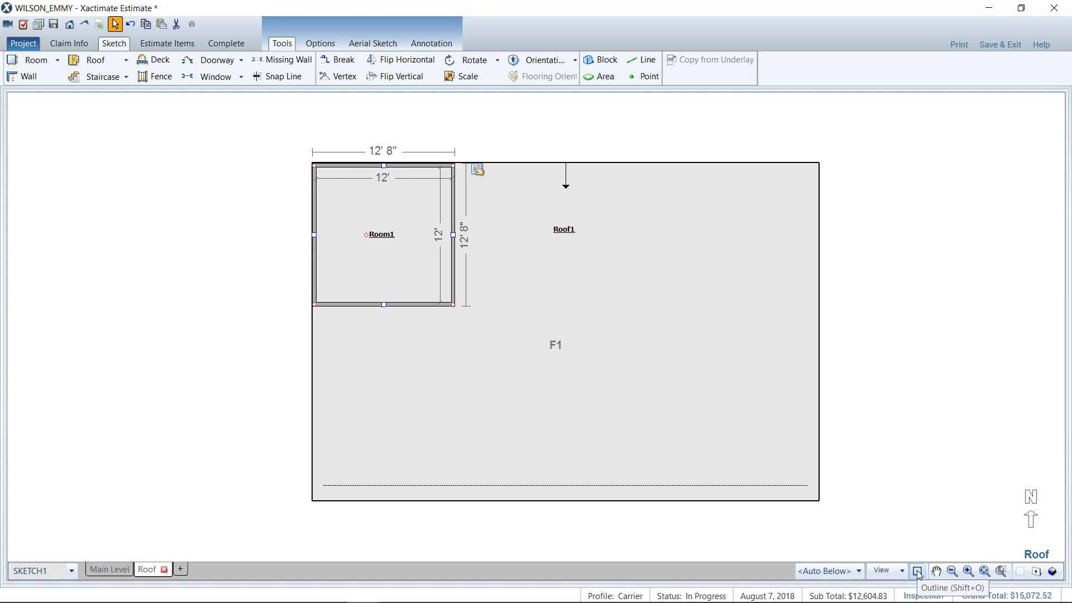
Show the sketch in outline and stretch the room's south and east walls to the roof's edges.
click(917, 572)
drag(388, 308, 383, 500)
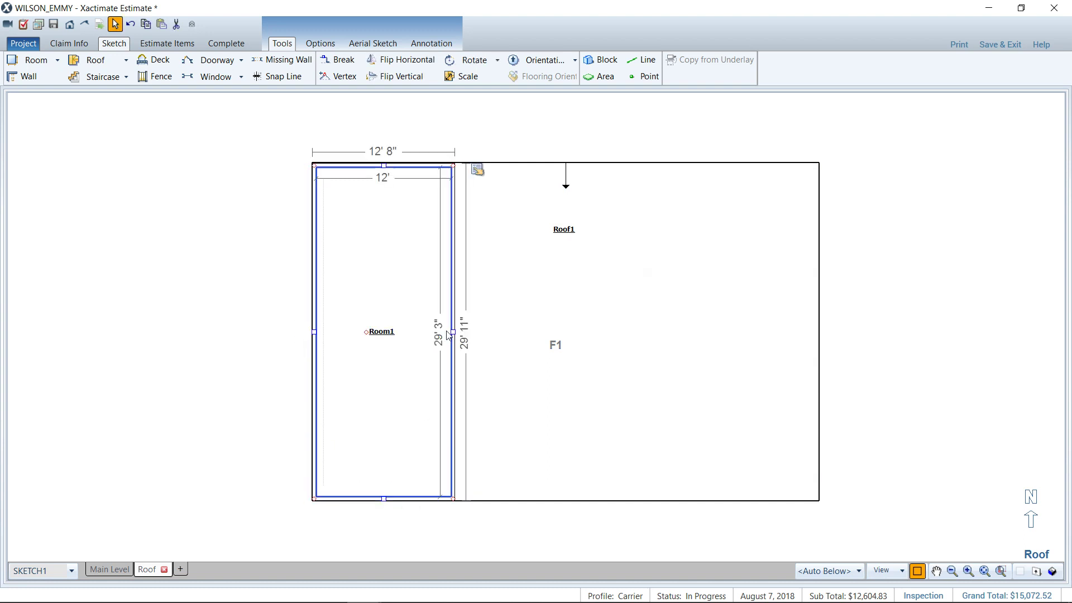
drag(449, 335, 817, 345)
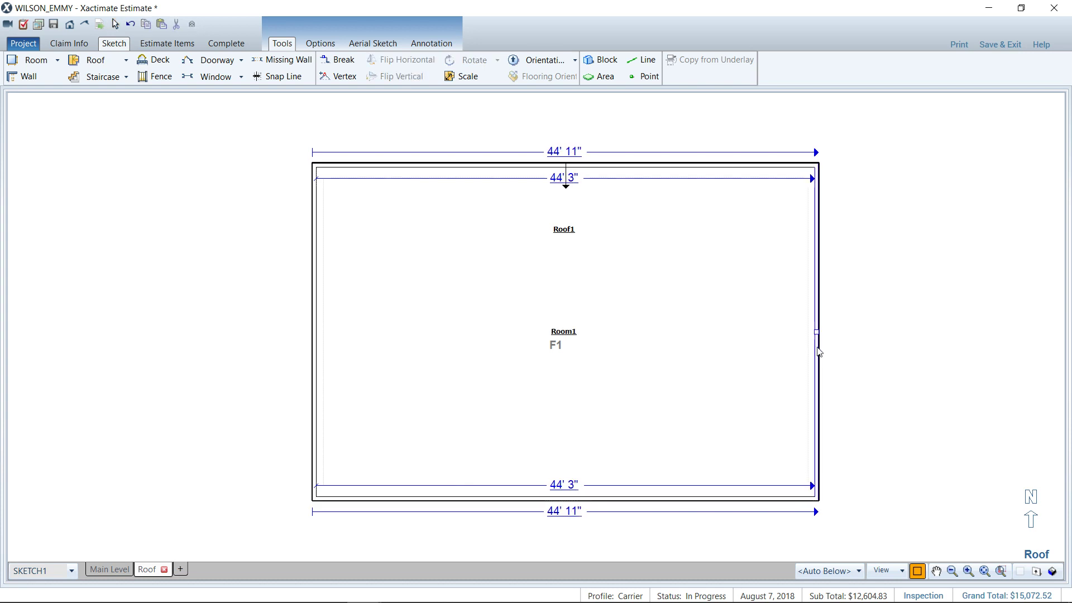
click(266, 359)
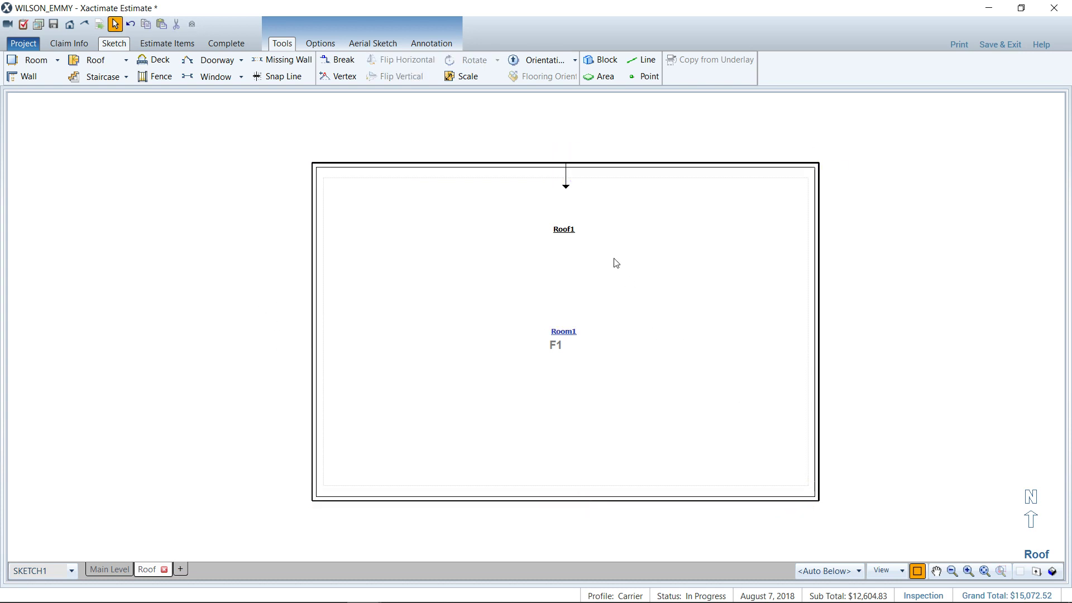
Rename the roof as Parapet.
click(573, 234)
click(562, 230)
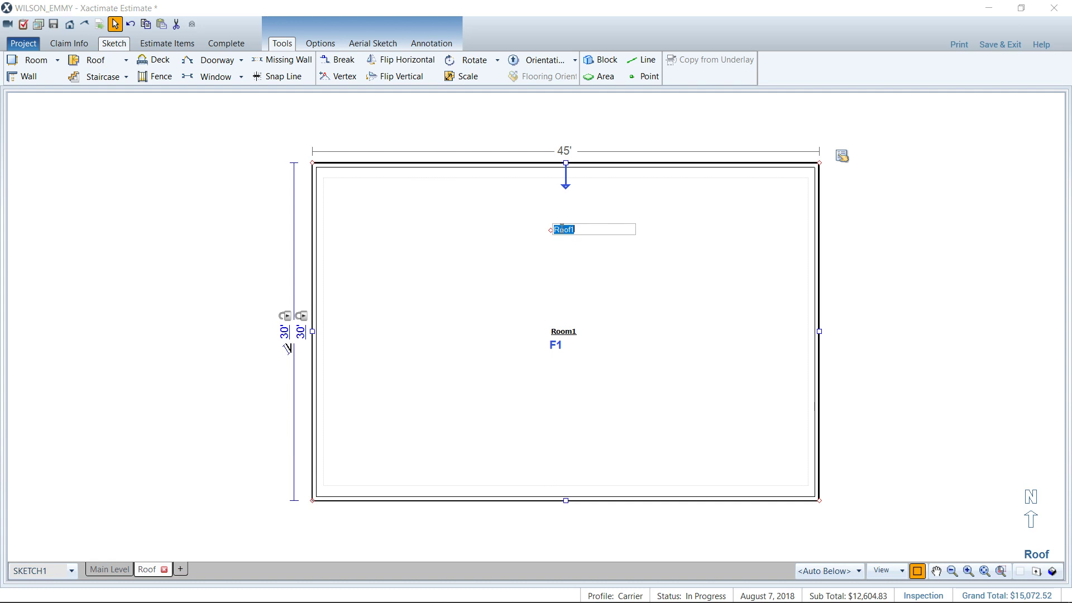
text(Parapet)
key(Return)
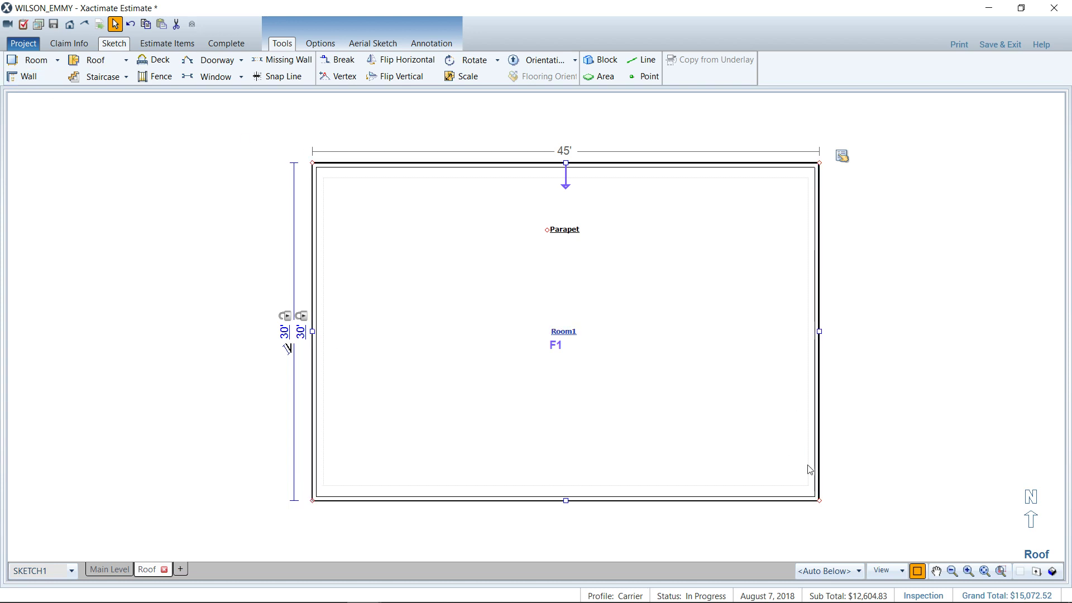
Turn off the outline display and examine the room's walls around the roof in 3D, then return to plan view.
click(470, 328)
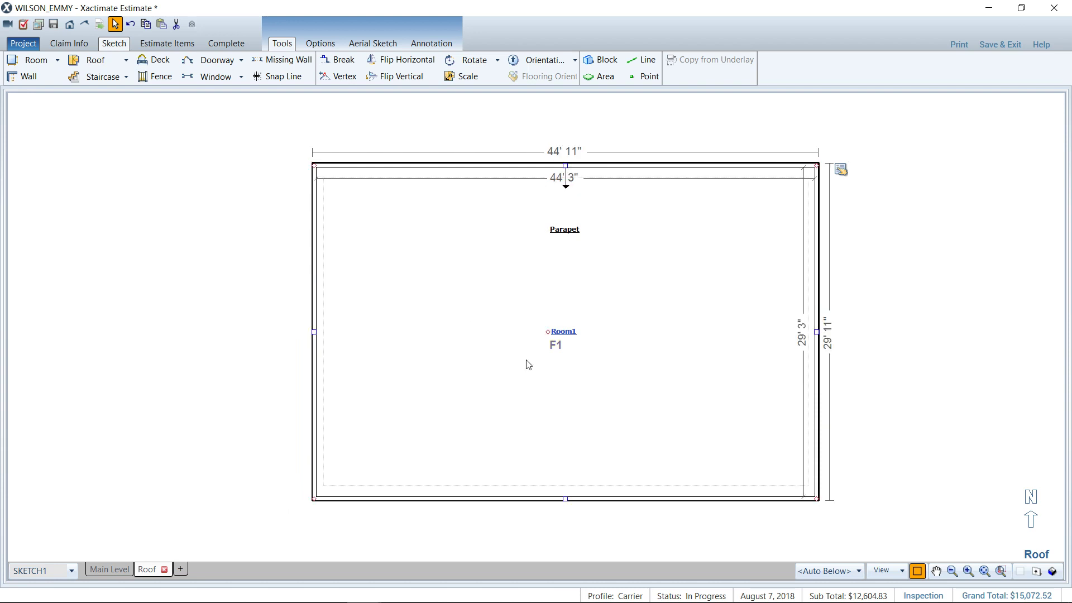
click(917, 571)
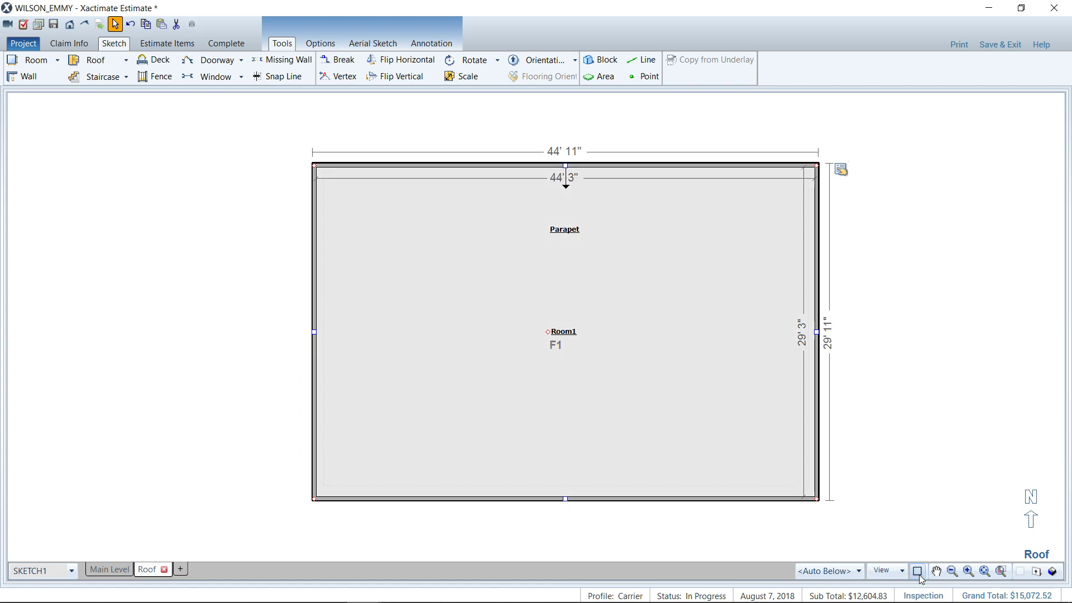
key(F9)
mouse_move(889, 459)
mouse_down()
mouse_move(852, 328)
mouse_move(818, 438)
mouse_move(765, 320)
mouse_move(768, 357)
mouse_move(852, 446)
mouse_move(756, 423)
mouse_up()
click(535, 355)
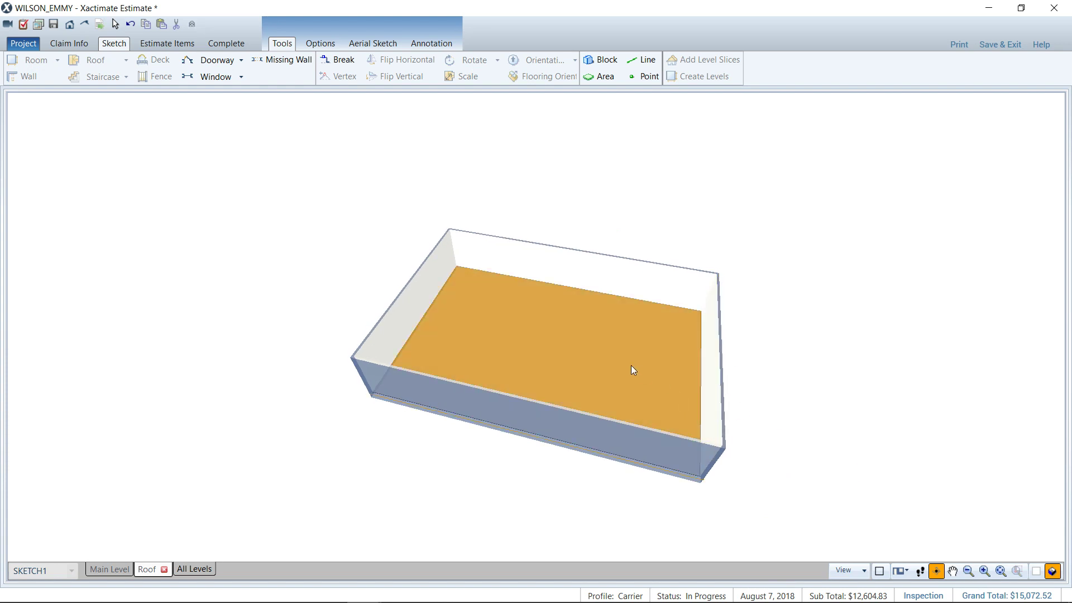
key(F8)
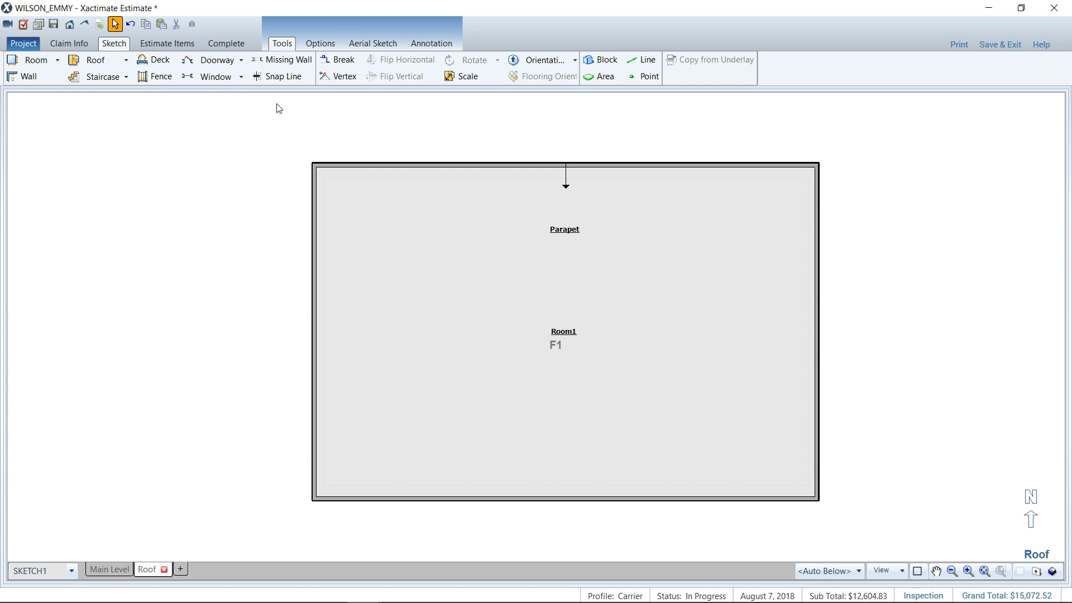
click(276, 66)
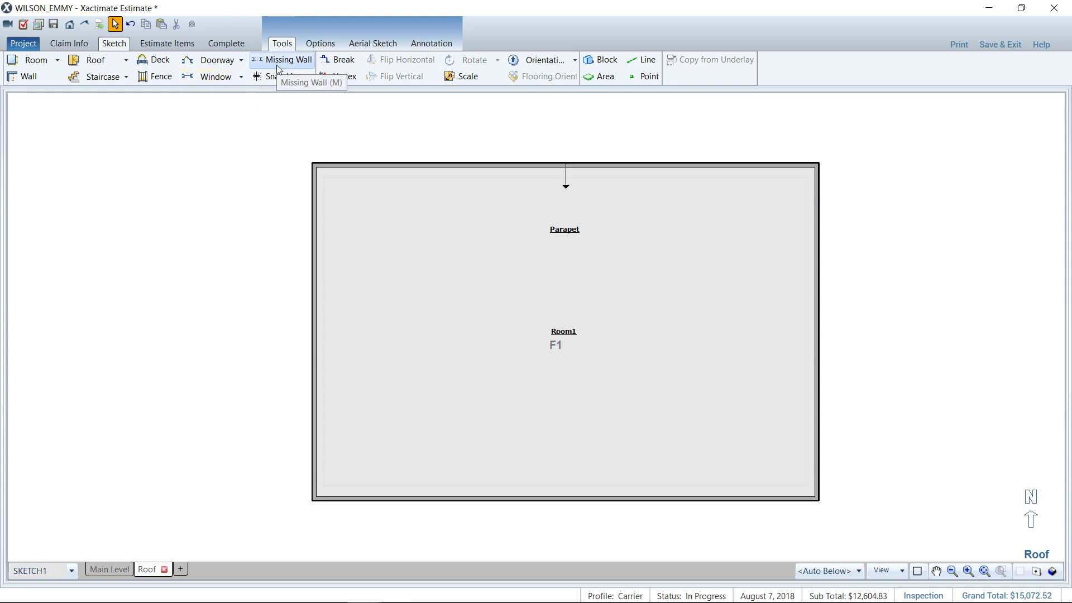
click(531, 289)
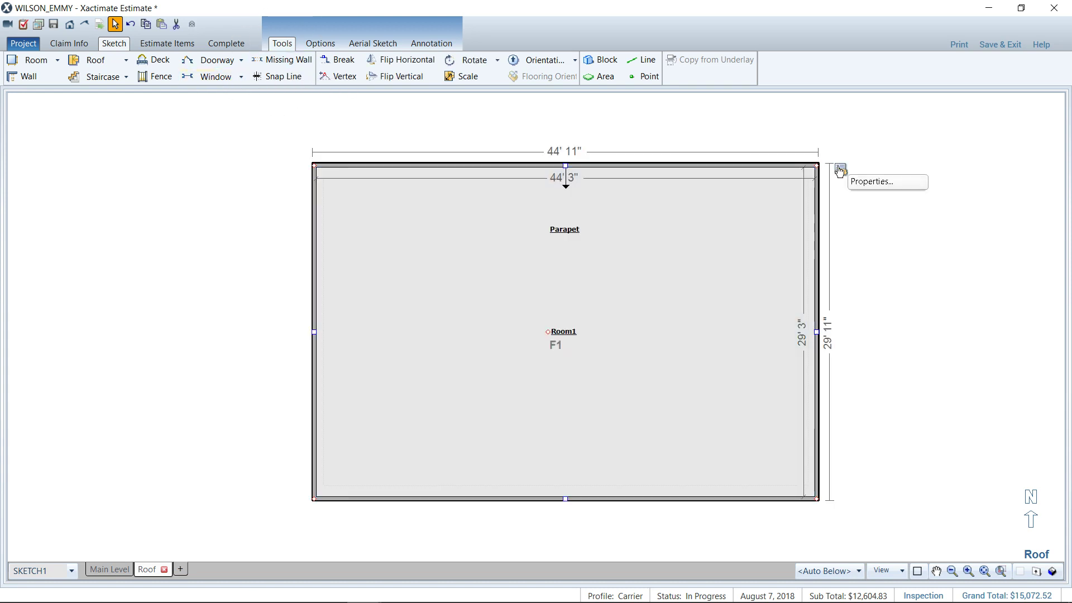
Rename the roof as Roof and the room as Parapet.
click(565, 232)
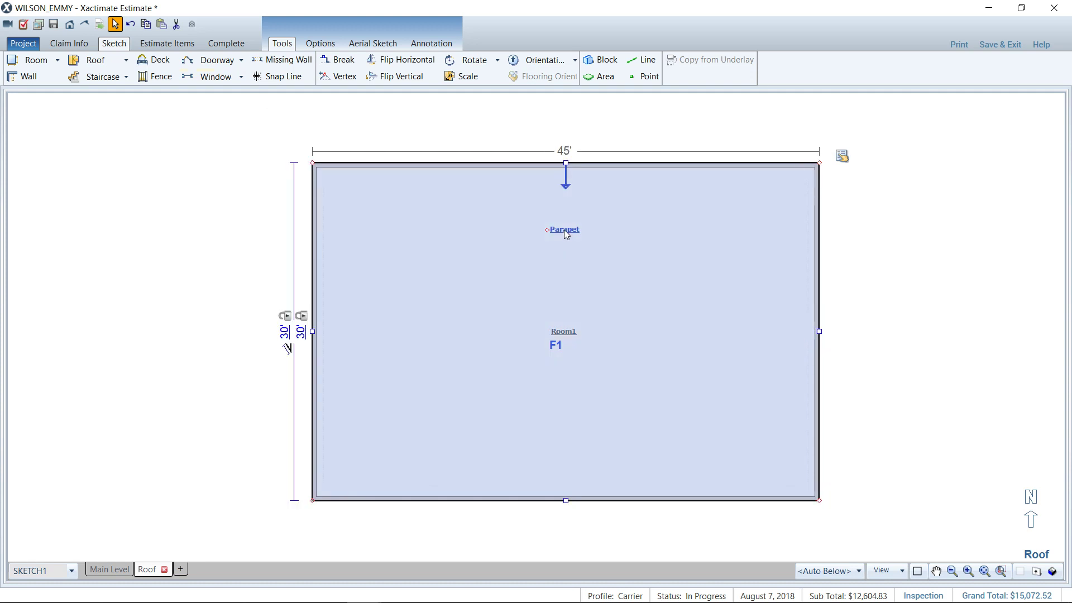
click(564, 230)
text(Roof)
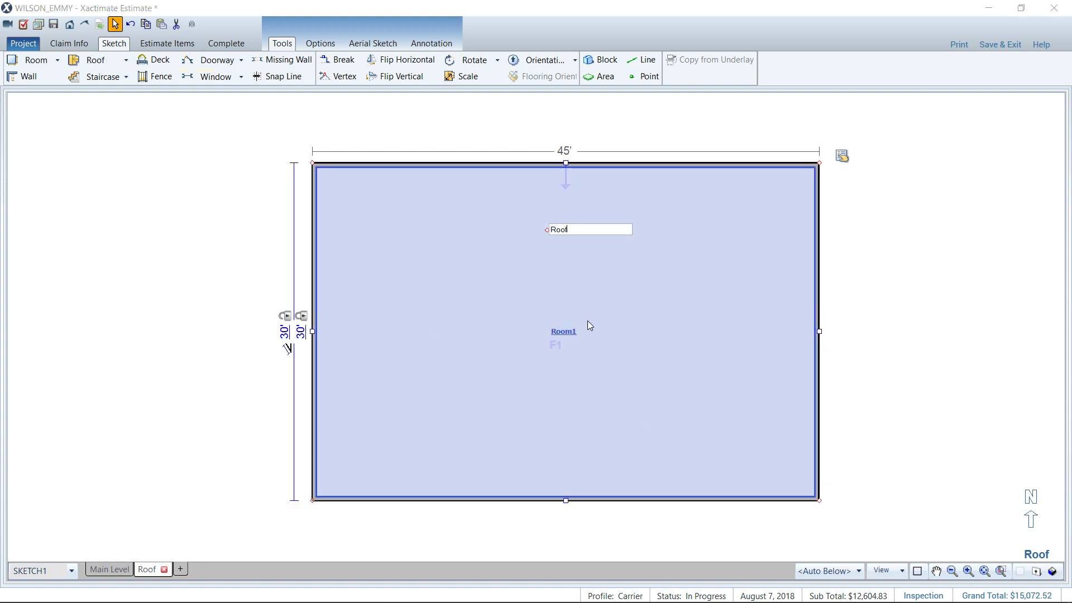
click(574, 337)
click(565, 333)
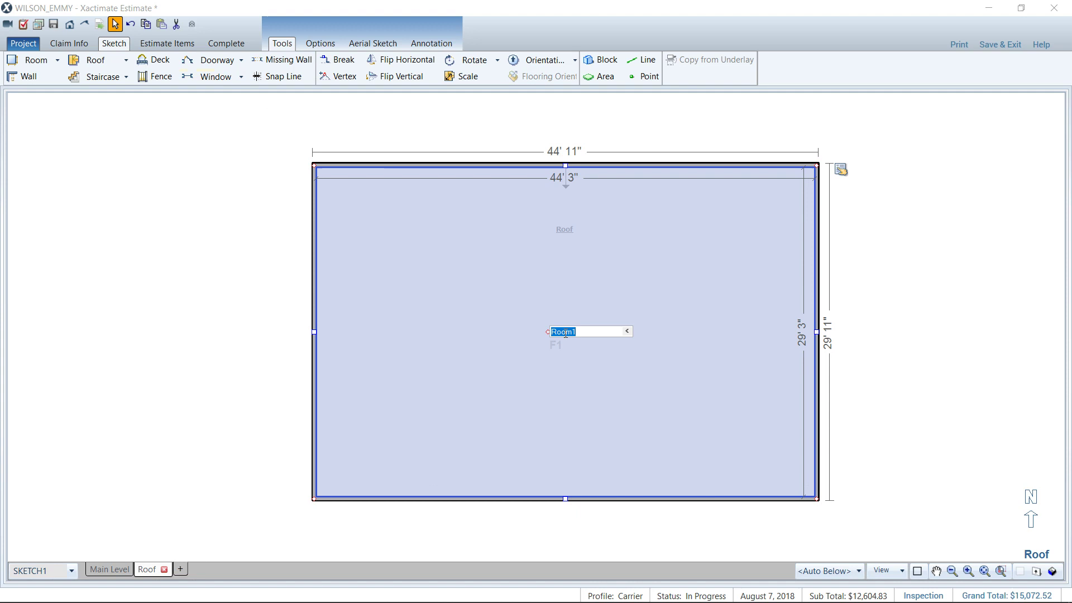
text(Parapet)
key(Return)
Check the ceiling height in the Parapet room's properties.
click(841, 169)
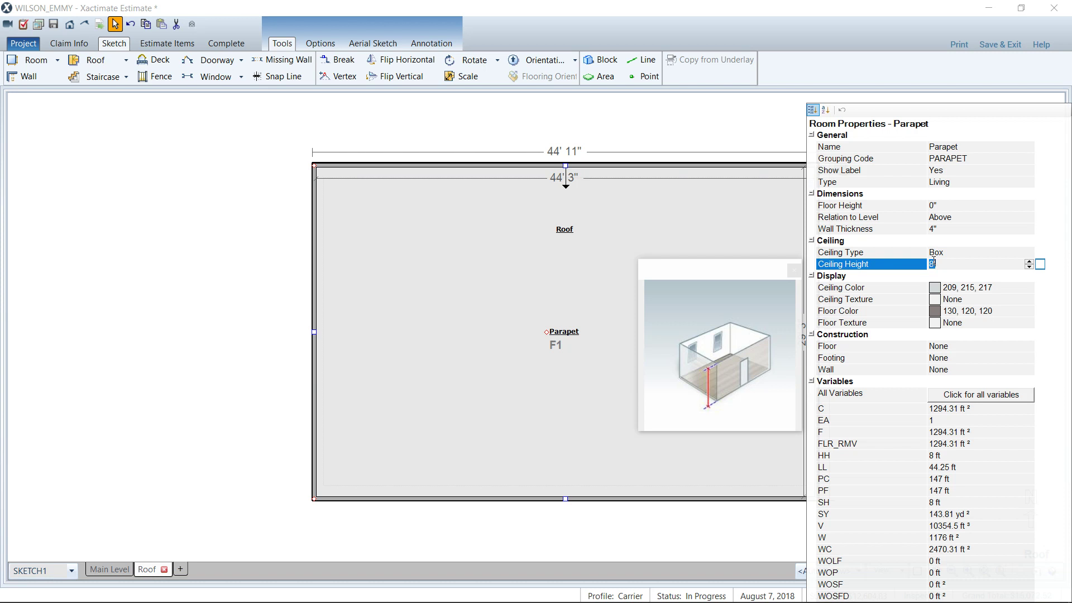
click(571, 241)
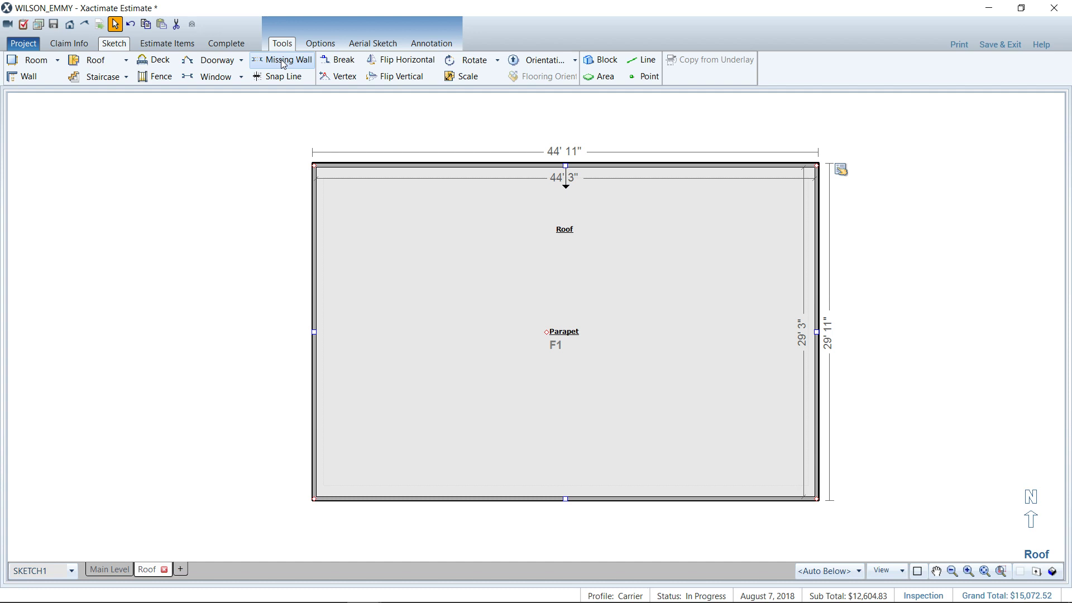
Add a missing wall opening 1' wide to the parapet's north wall, 4' 7" from the inside northwest corner.
click(282, 61)
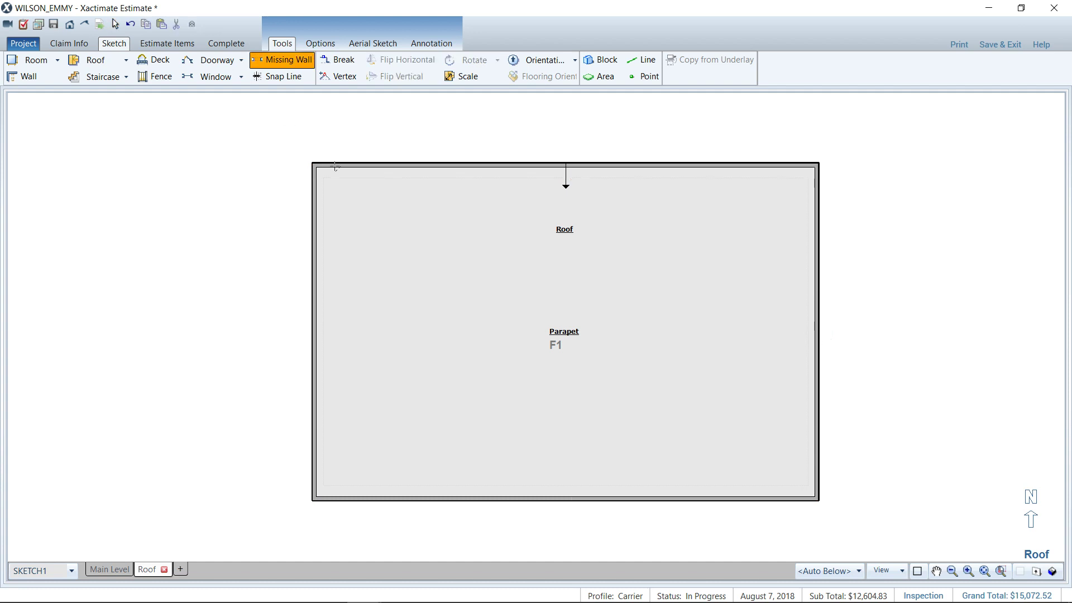
click(368, 166)
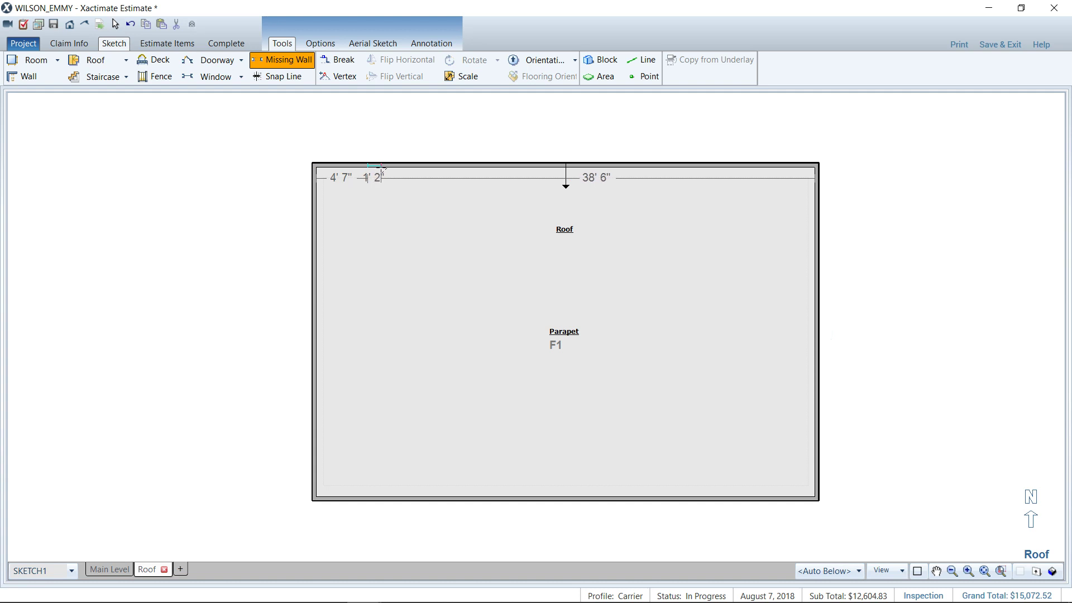
click(381, 166)
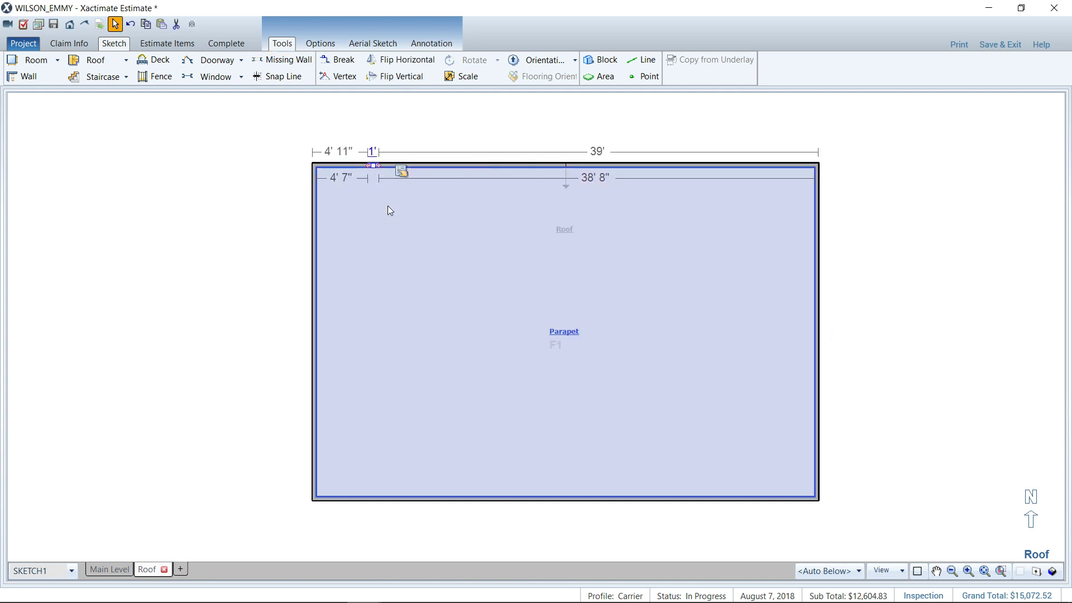
Set the missing wall opening's height to 1 in its properties.
click(401, 172)
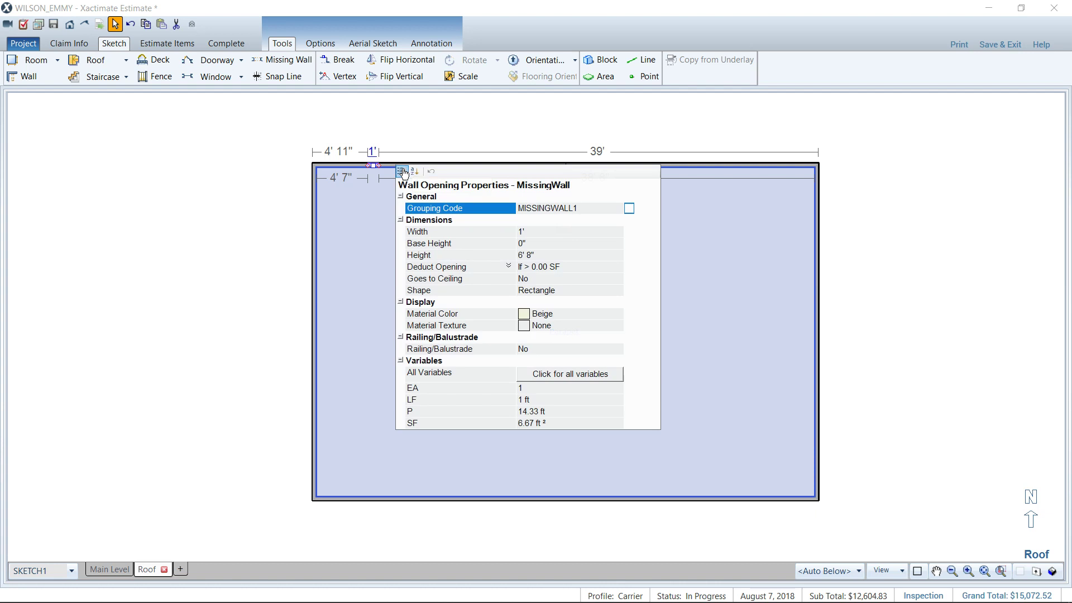
click(542, 256)
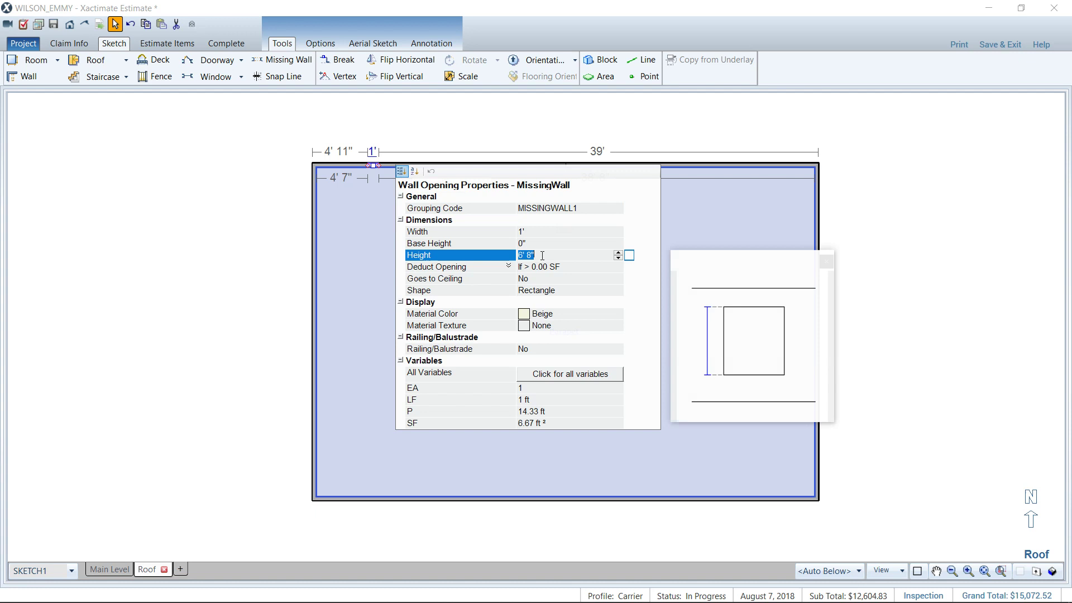
text(1'6)
key(Return)
Copy the missing wall opening and paste four copies eastward along the parapet's north wall, the last about 24' from the inside northwest corner.
click(374, 167)
scroll(374, 167, up, 2)
scroll(374, 167, up, 2)
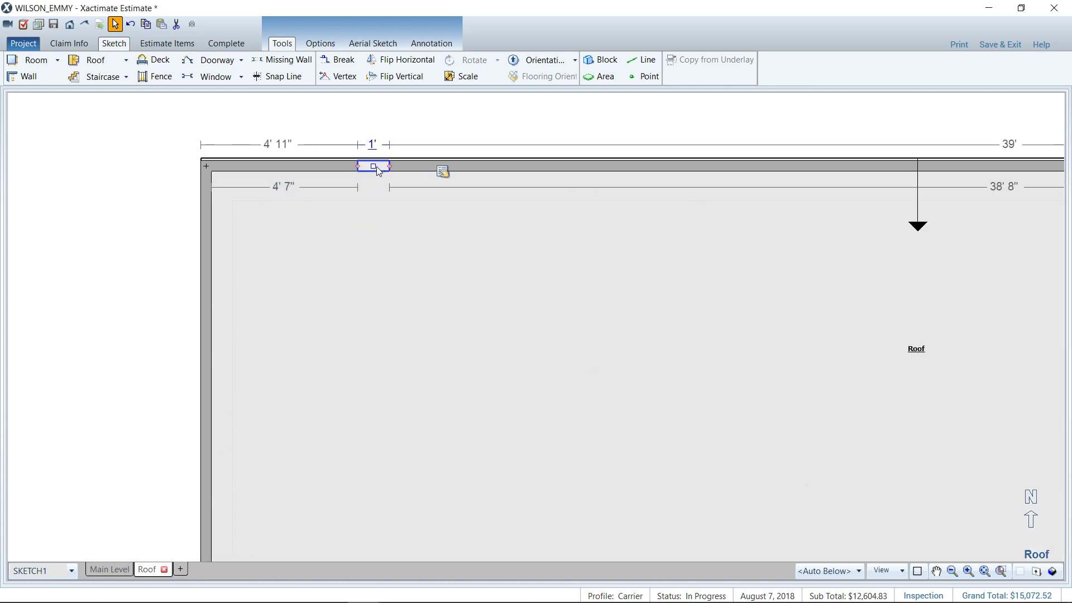
click(377, 179)
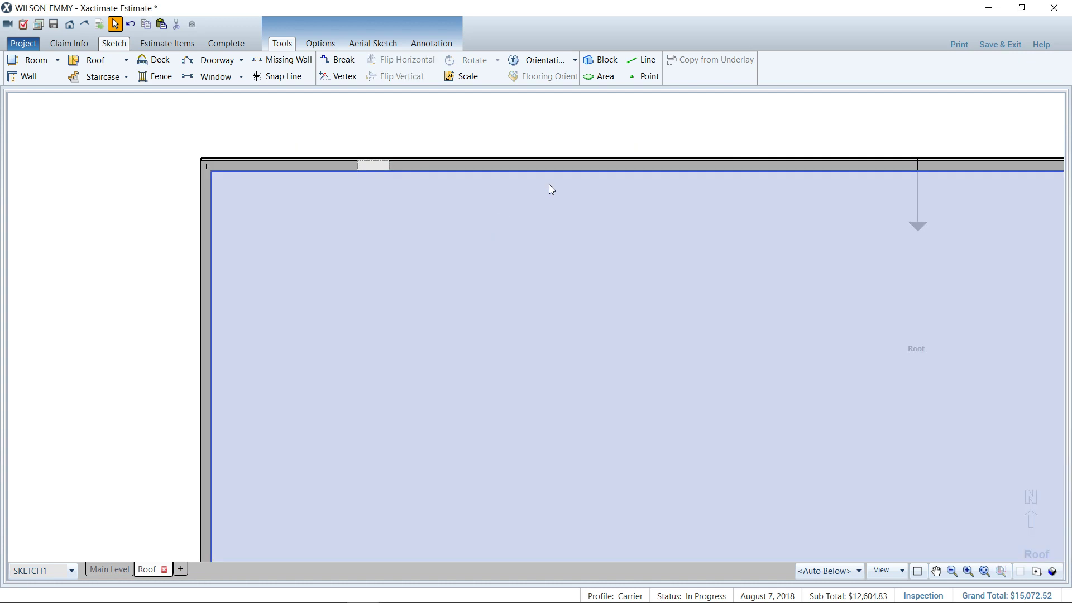
key(ctrl+v)
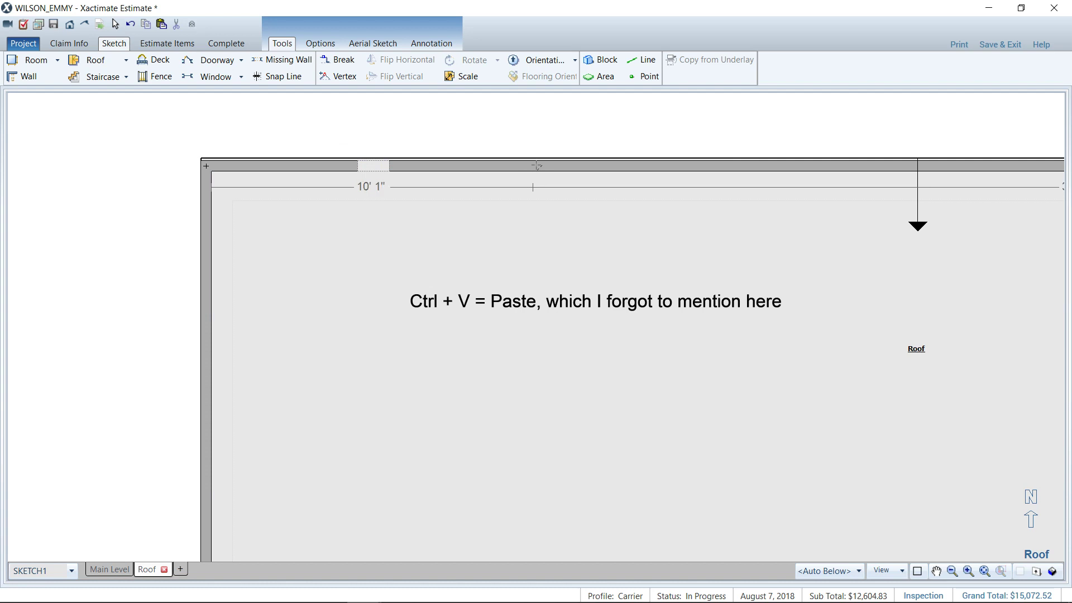
click(549, 166)
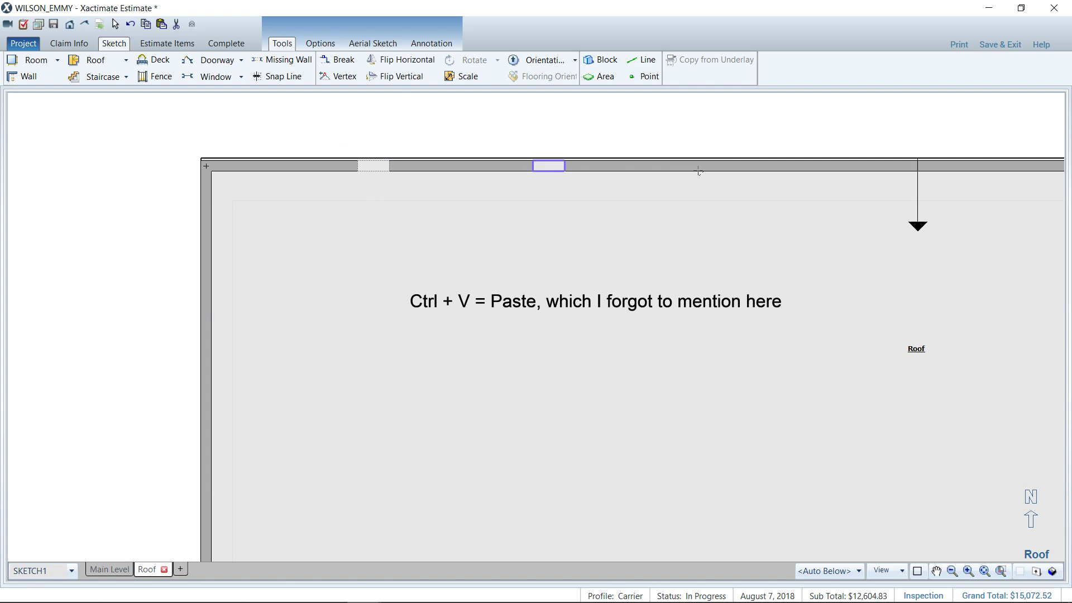
click(840, 166)
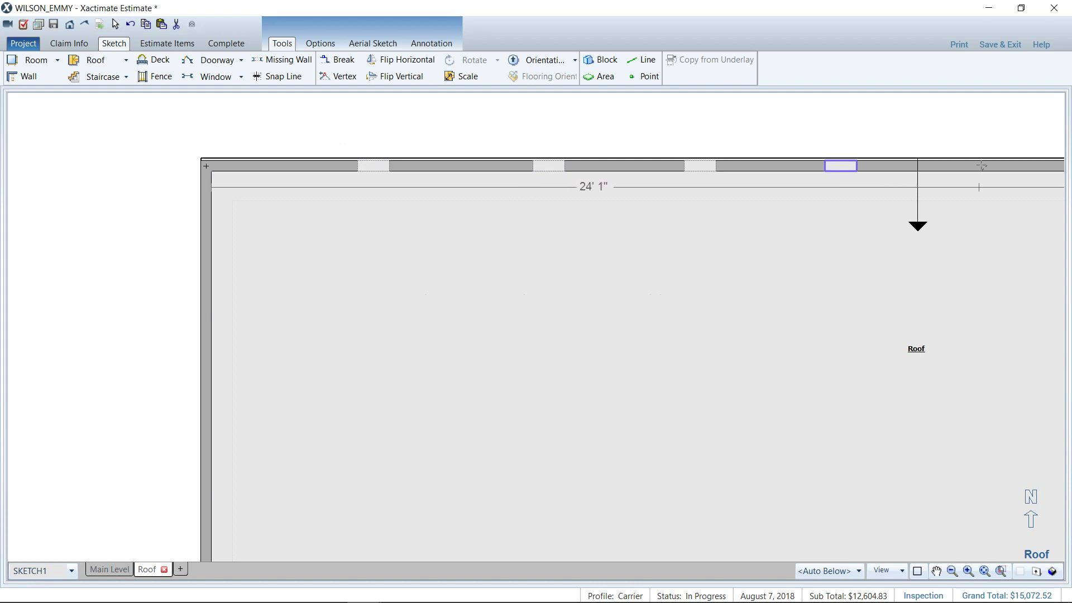
click(984, 165)
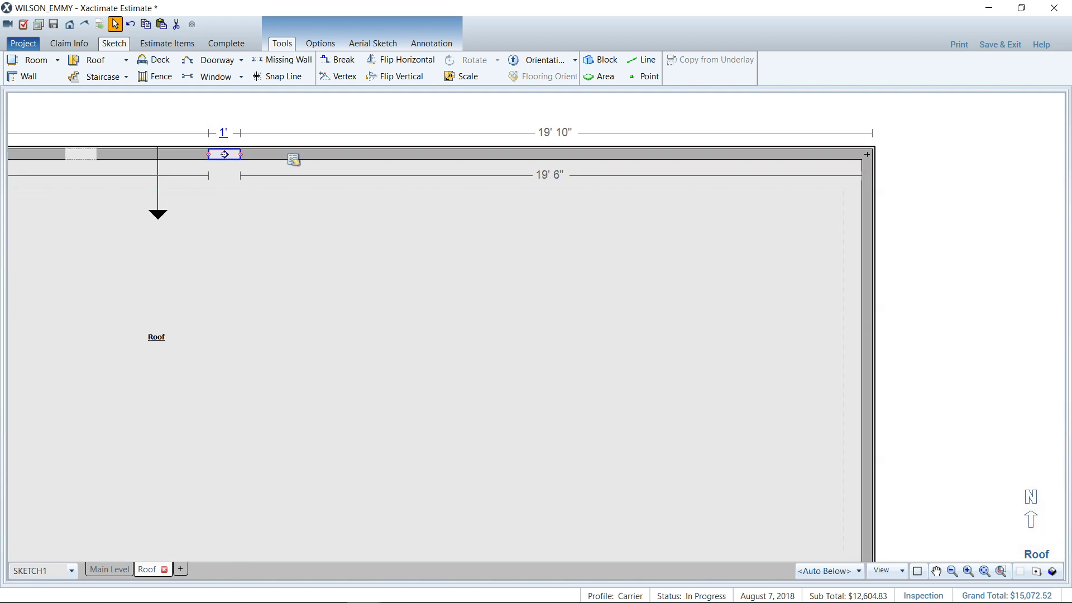
Paste four more missing wall openings along the rest of the north wall, the last centred about 1' 9" from the inside northeast corner.
key(ctrl+v)
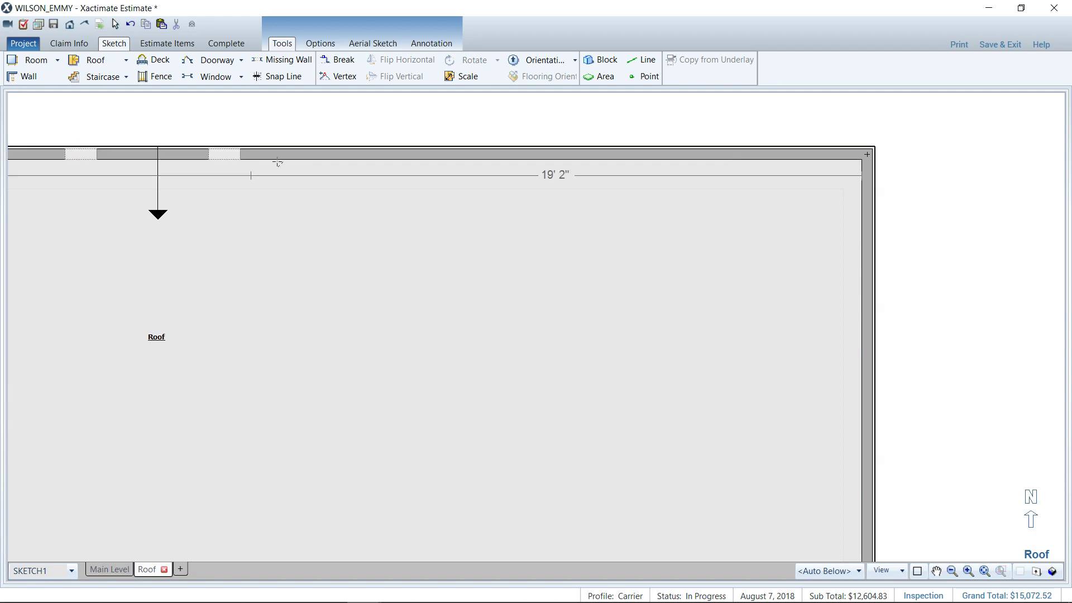
click(370, 155)
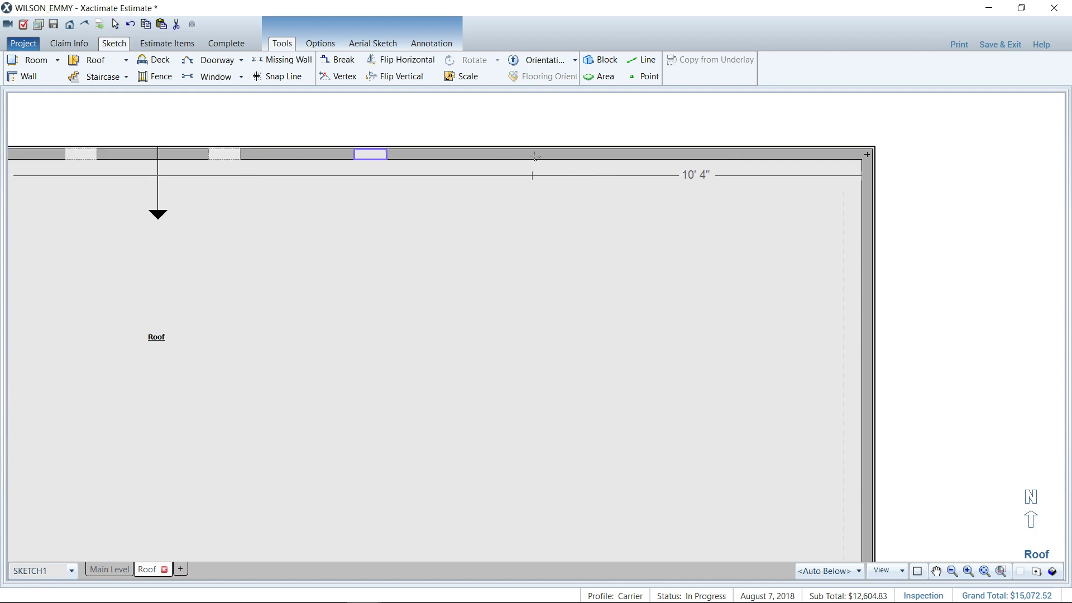
click(534, 155)
click(684, 154)
click(806, 154)
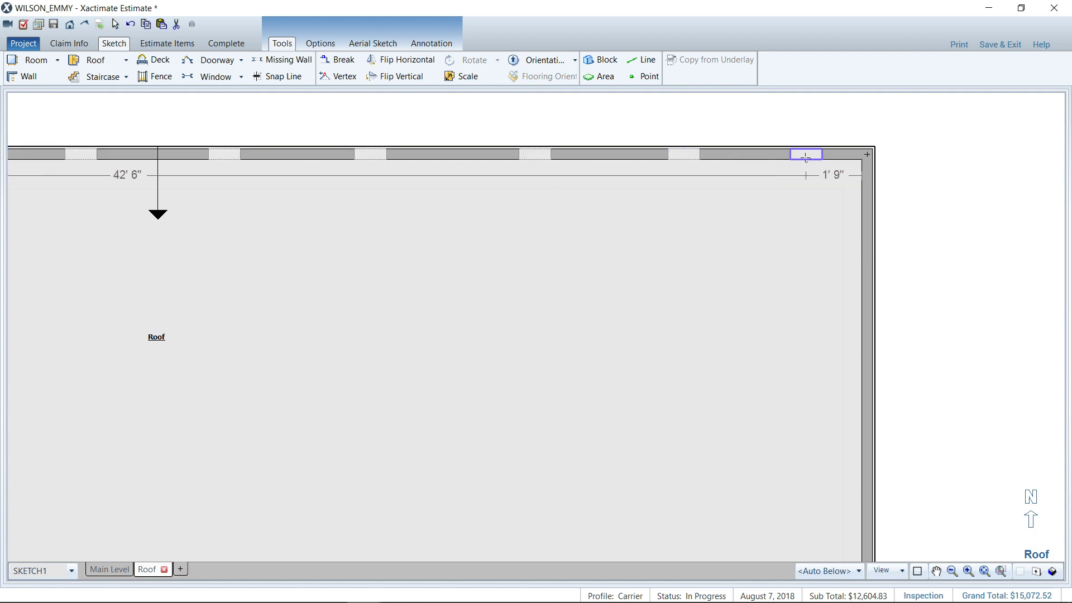
key(Escape)
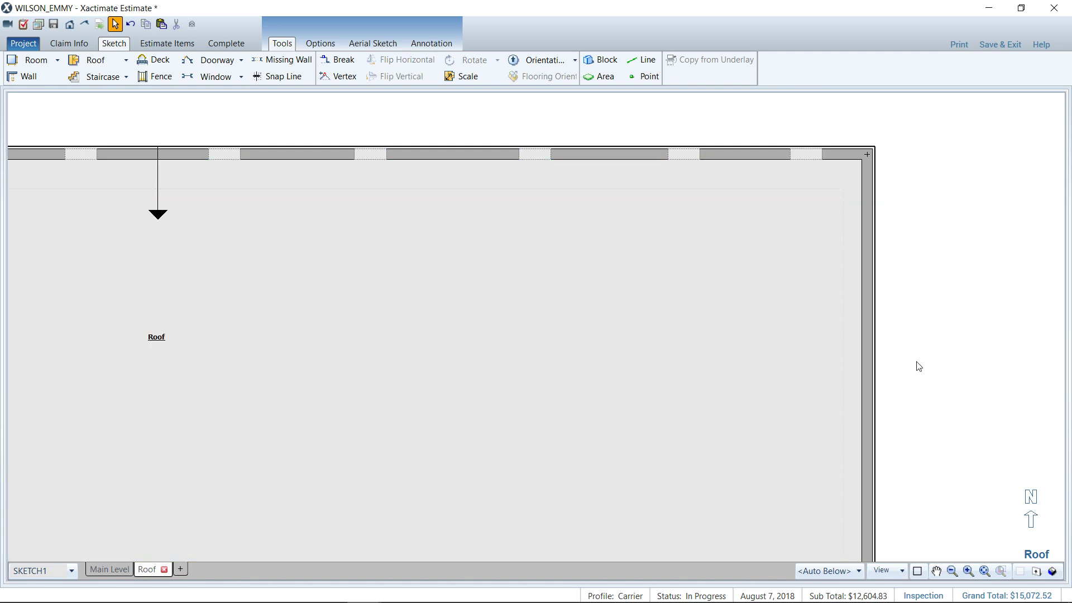
Set the Parapet room's ceiling height to 3' in its properties.
key(F6)
scroll(932, 364, down, 3)
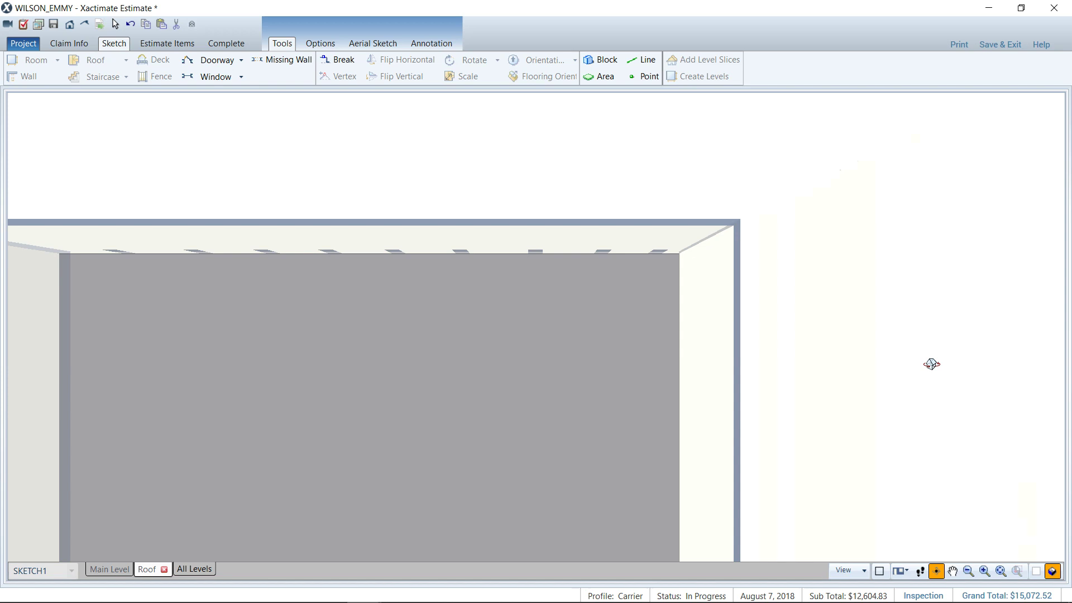
mouse_move(798, 393)
mouse_down()
mouse_move(782, 391)
mouse_move(802, 273)
mouse_move(483, 378)
mouse_move(642, 230)
mouse_move(637, 203)
mouse_up()
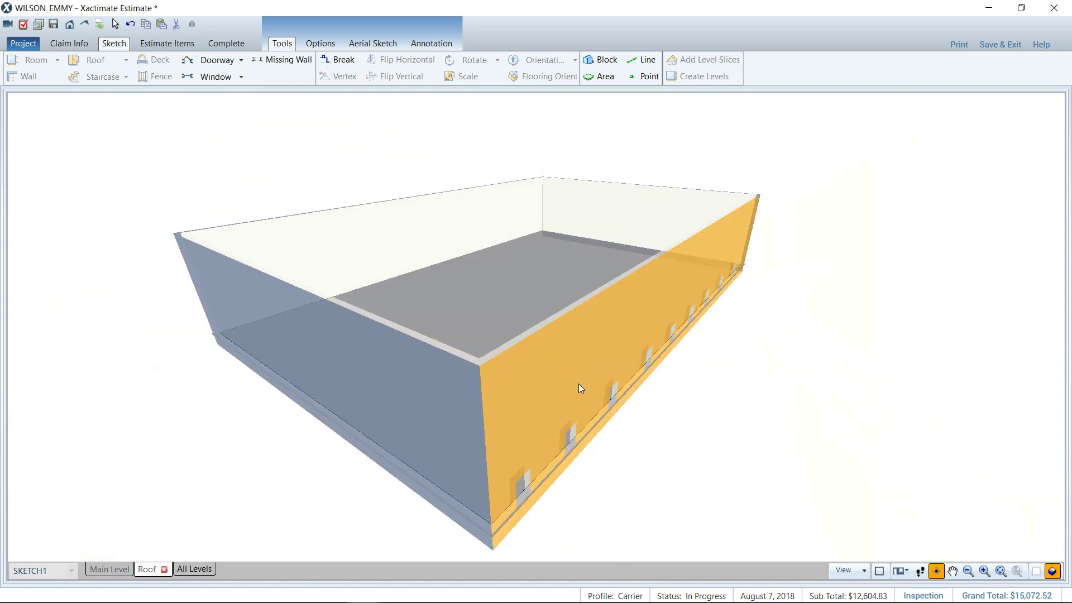
key(F9)
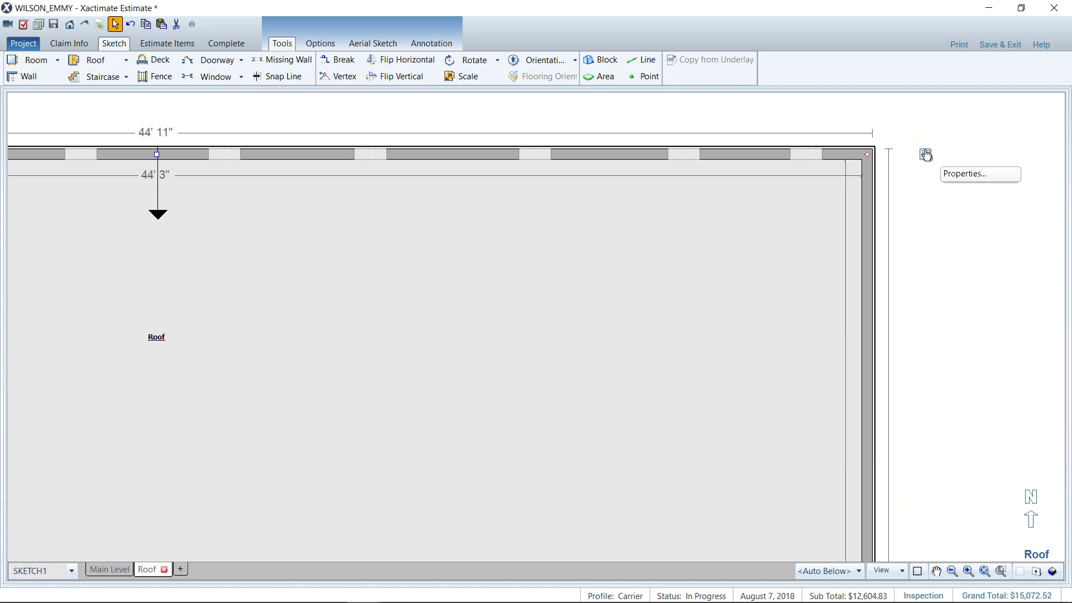
click(926, 155)
click(942, 264)
text(3)
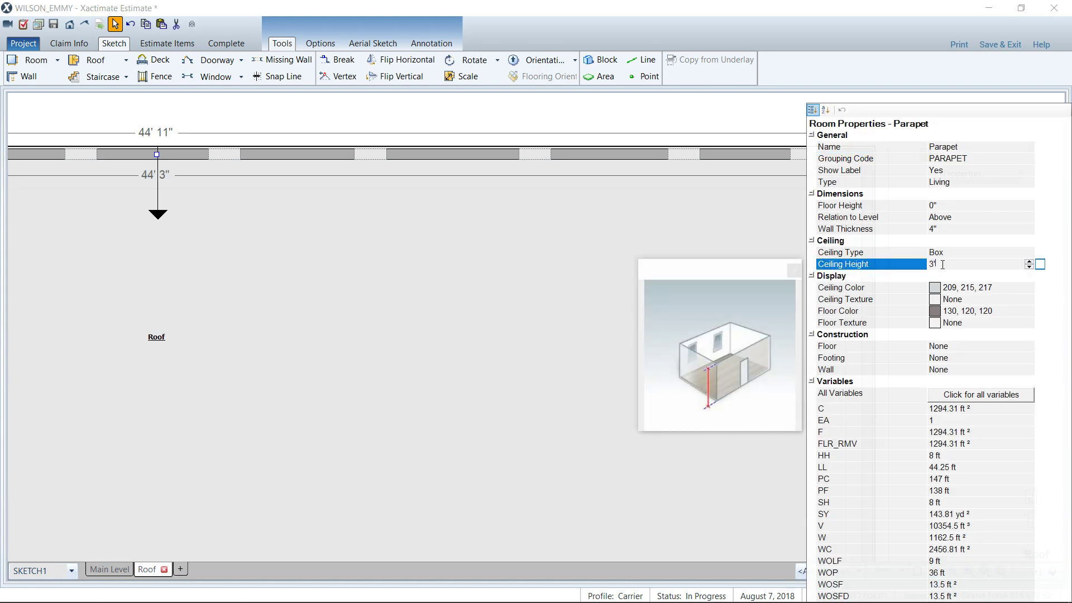
key(Return)
click(642, 234)
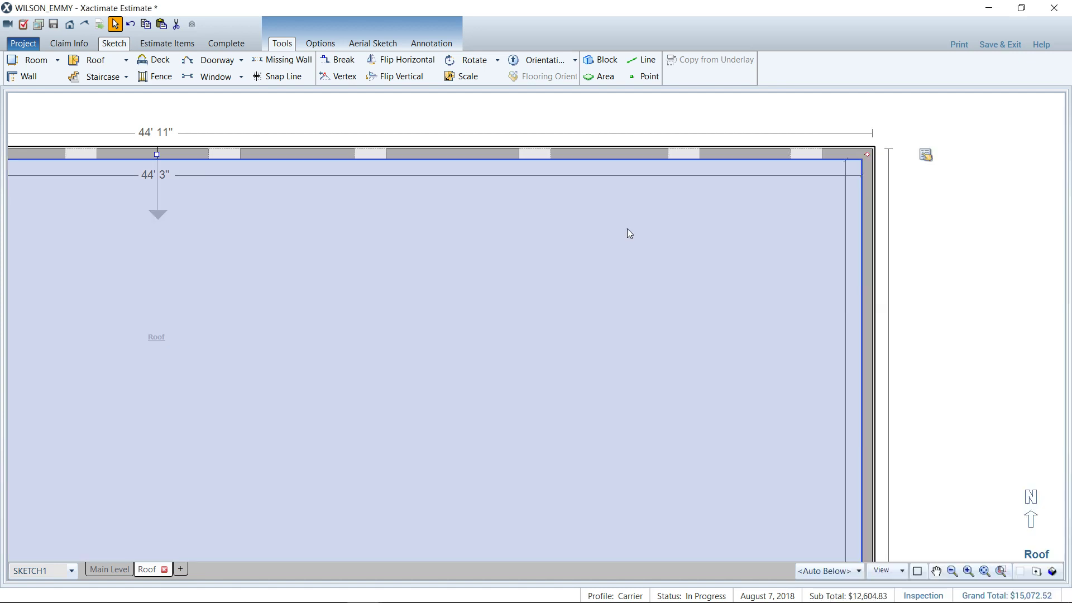
Examine the parapet walls and the row of missing wall openings in 3D from several angles, then return to the plan.
key(F9)
mouse_move(742, 303)
mouse_down()
mouse_move(538, 375)
mouse_move(579, 282)
mouse_move(601, 278)
mouse_move(378, 274)
mouse_move(615, 287)
mouse_move(413, 309)
mouse_move(487, 306)
mouse_move(526, 277)
mouse_move(589, 294)
mouse_move(536, 258)
mouse_move(541, 269)
mouse_up()
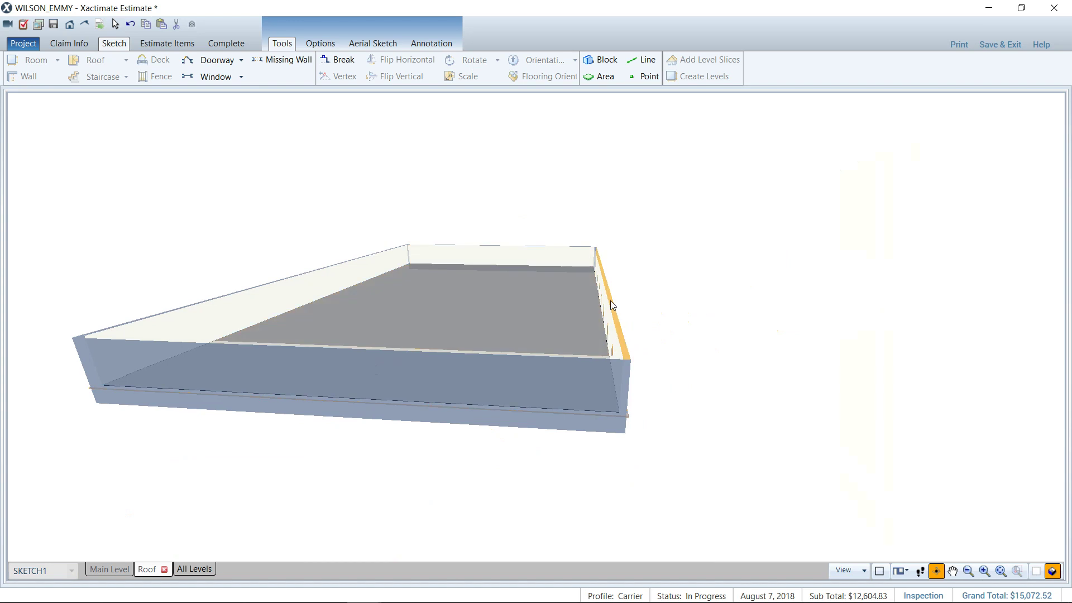
drag(400, 301, 526, 316)
scroll(428, 327, down, 3)
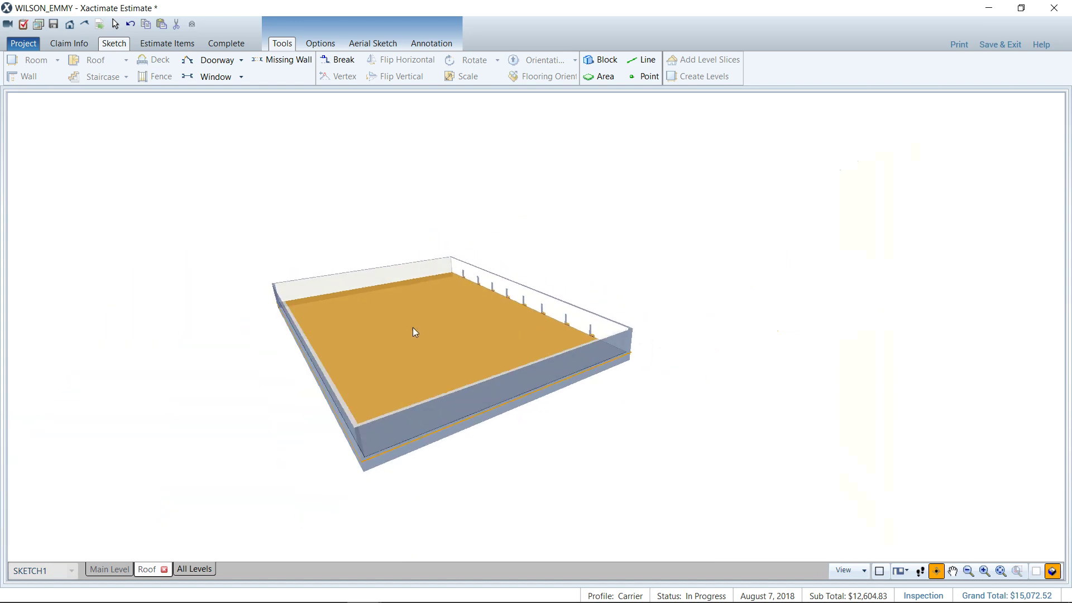
drag(413, 328, 516, 320)
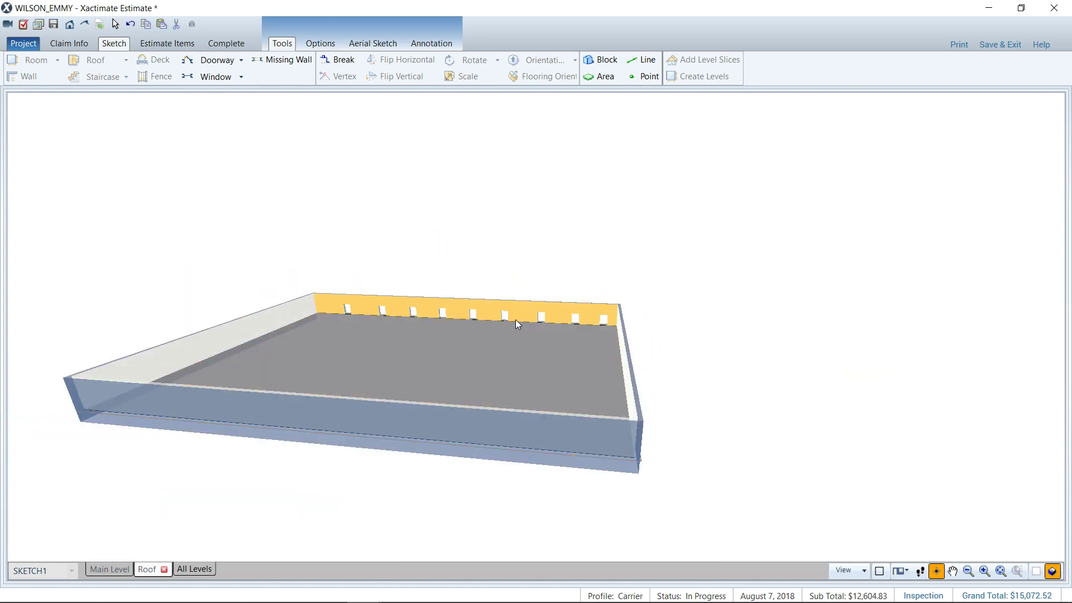
key(F9)
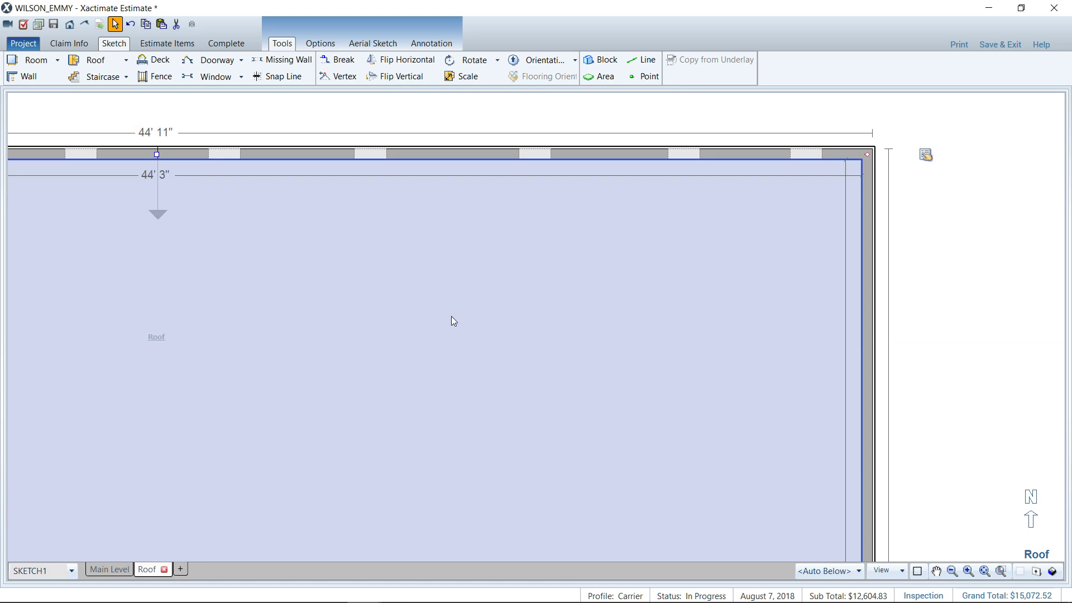
click(158, 338)
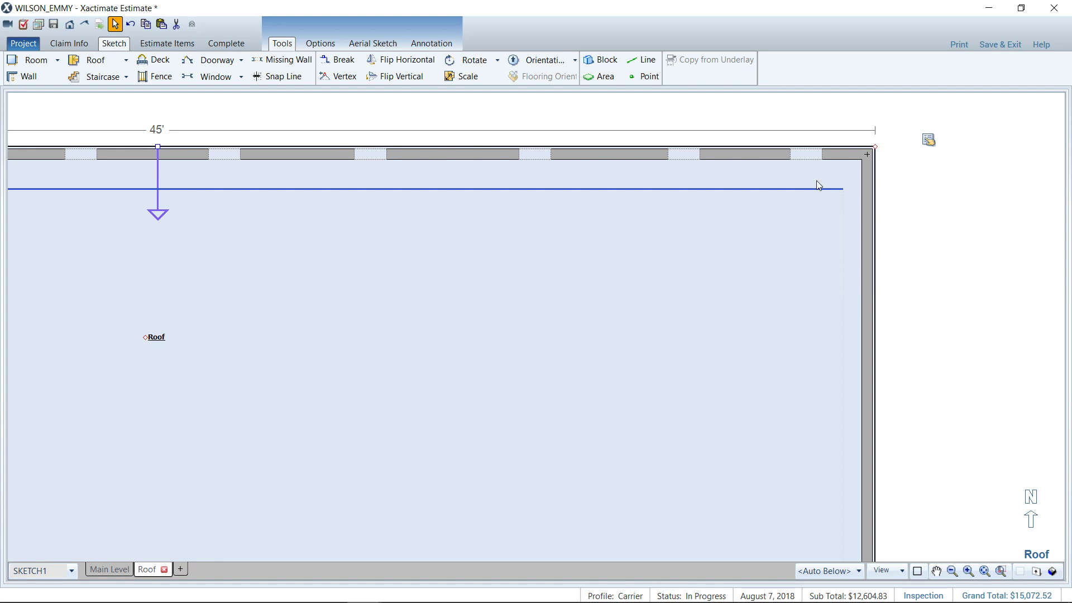
key(F8)
scroll(621, 303, down, 3)
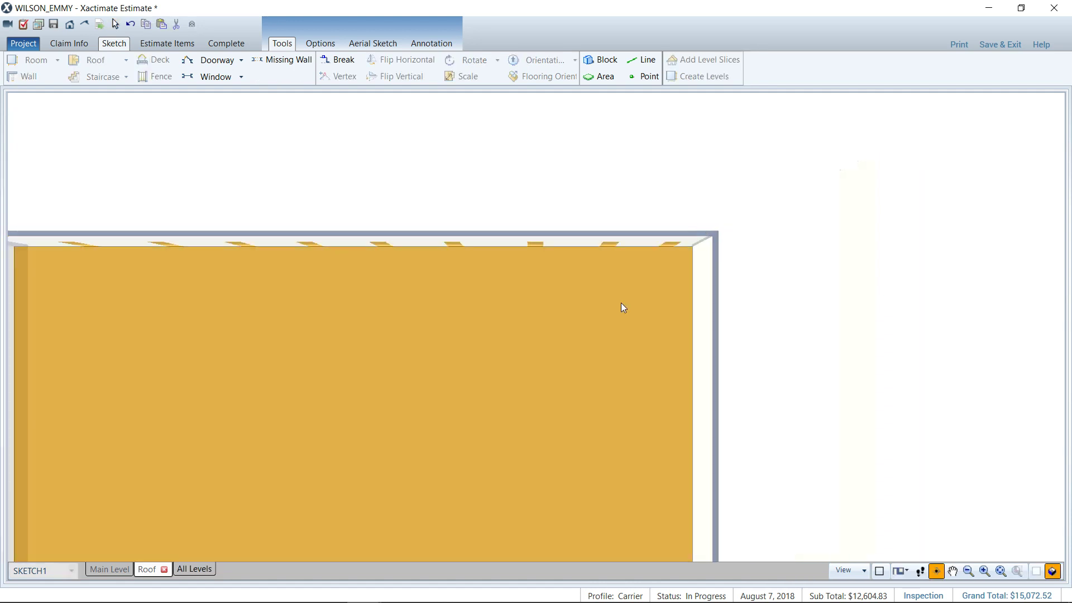
drag(504, 338, 454, 280)
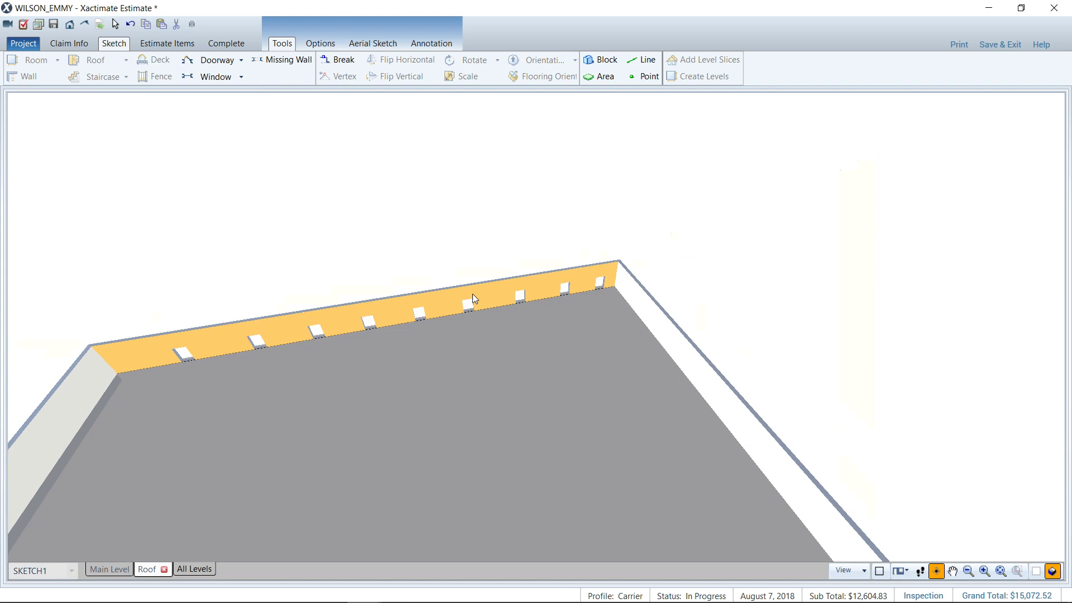
key(ctrl+3)
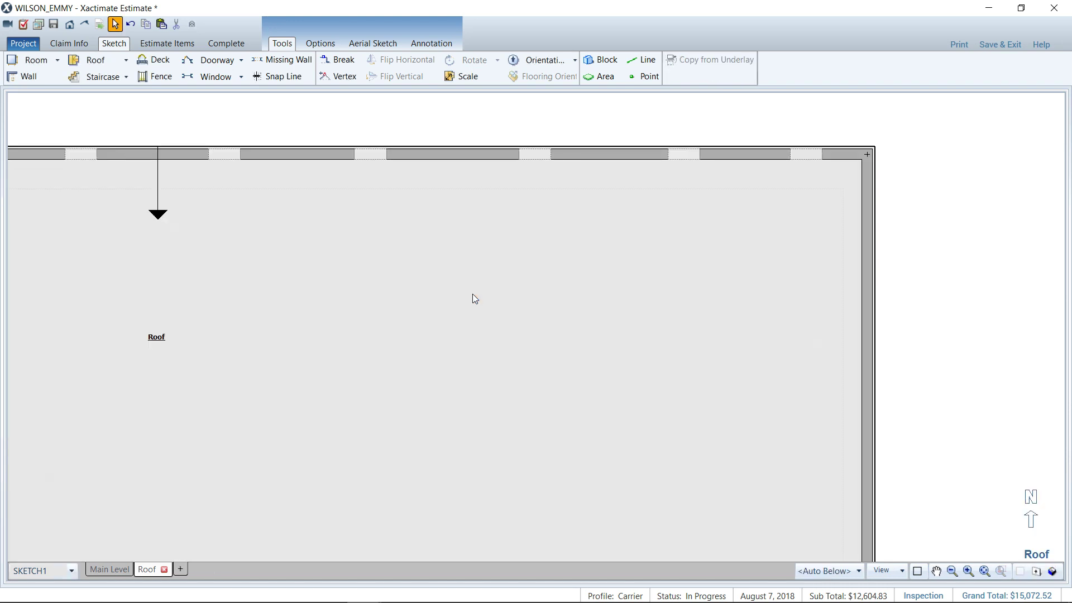